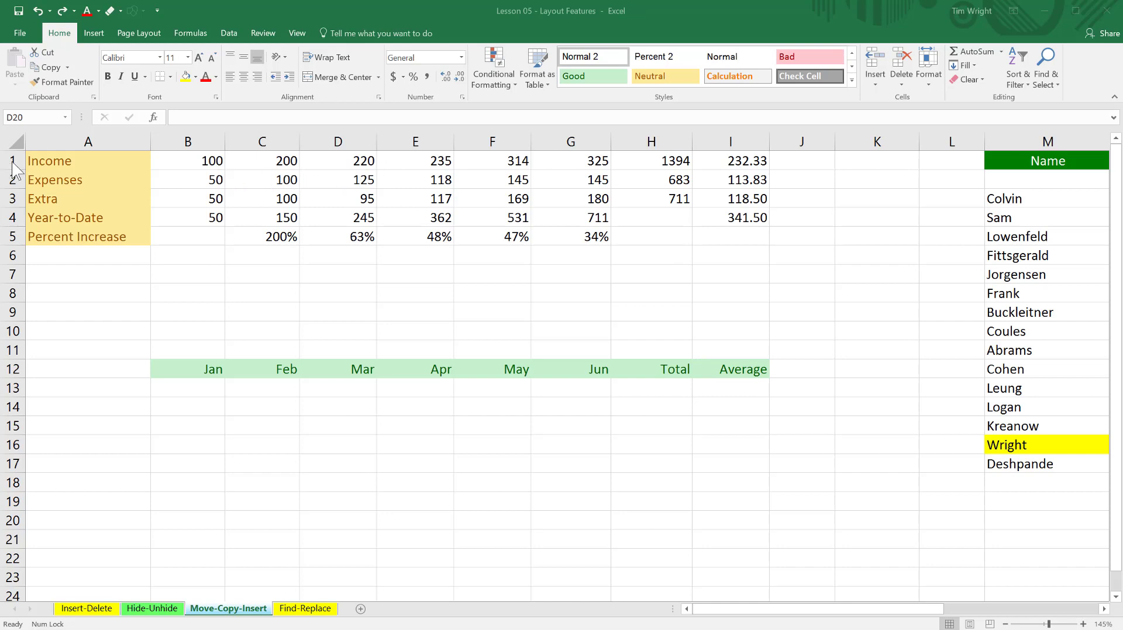
# Insert a row above the Income row and move the Jan to Average headings from row 13 into B1:I1.
pyautogui.rightClick(13, 167)
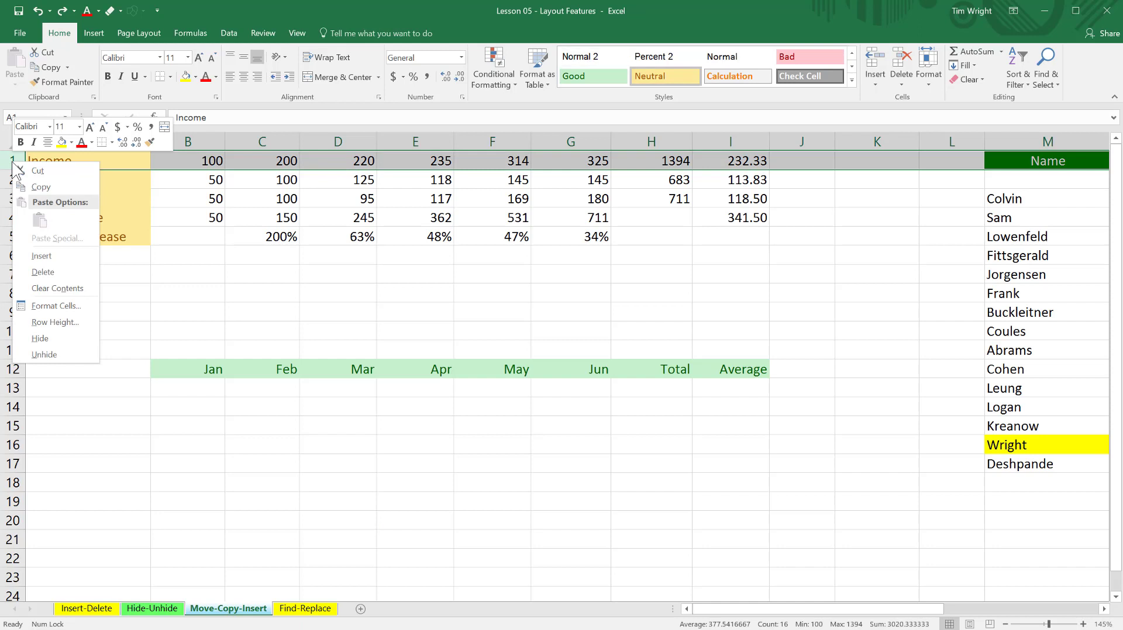
pyautogui.click(41, 255)
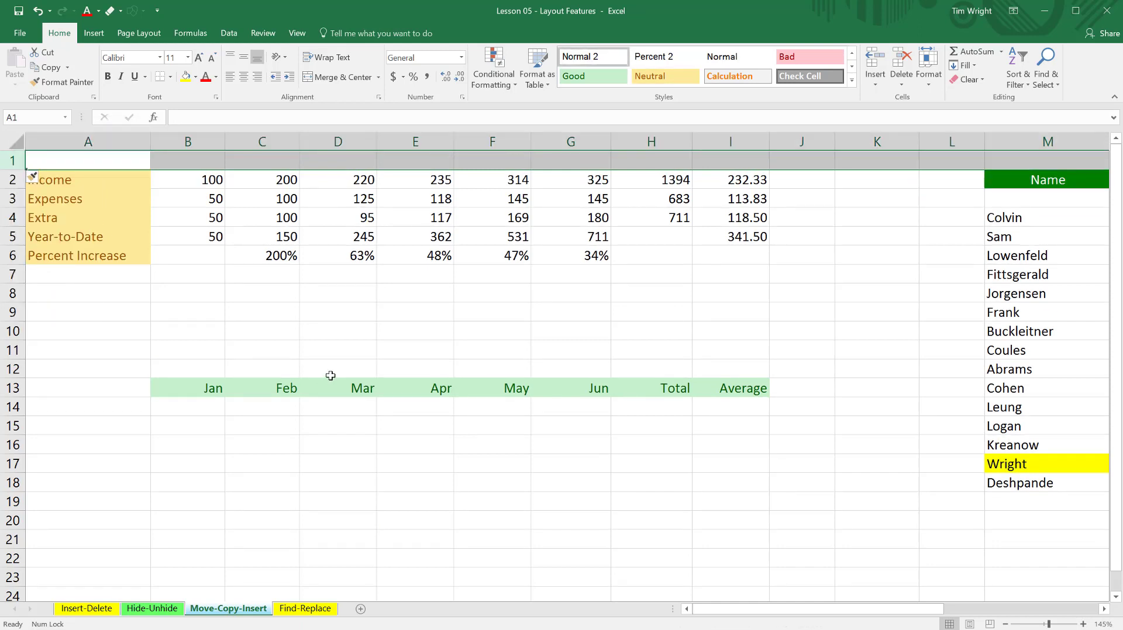
pyautogui.click(330, 375)
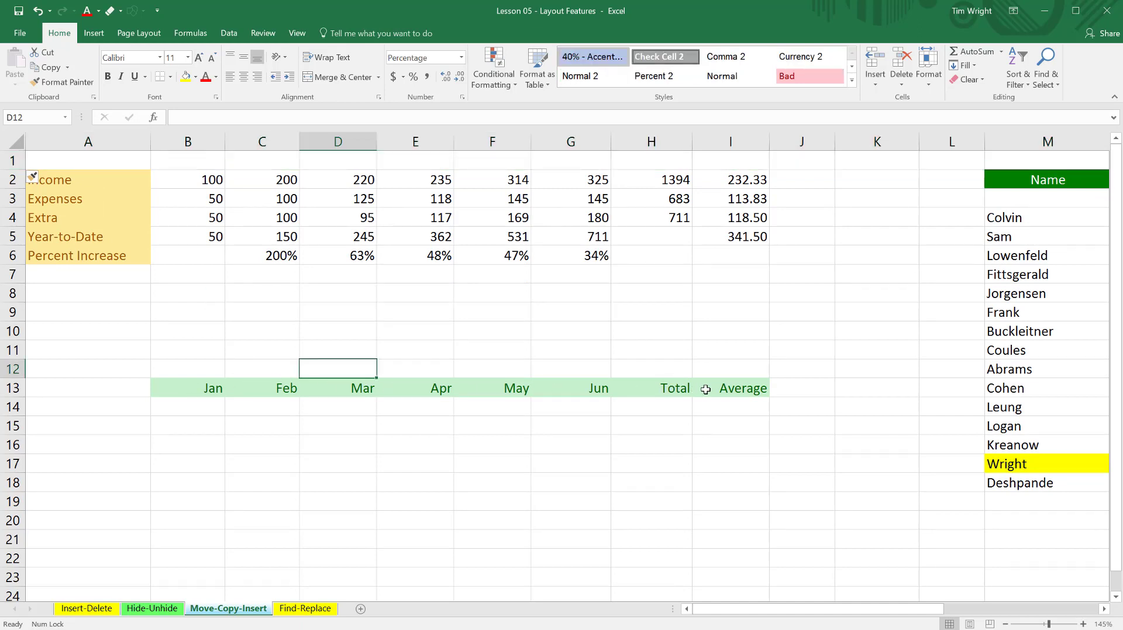
pyautogui.moveTo(183, 388); pyautogui.dragTo(727, 394)
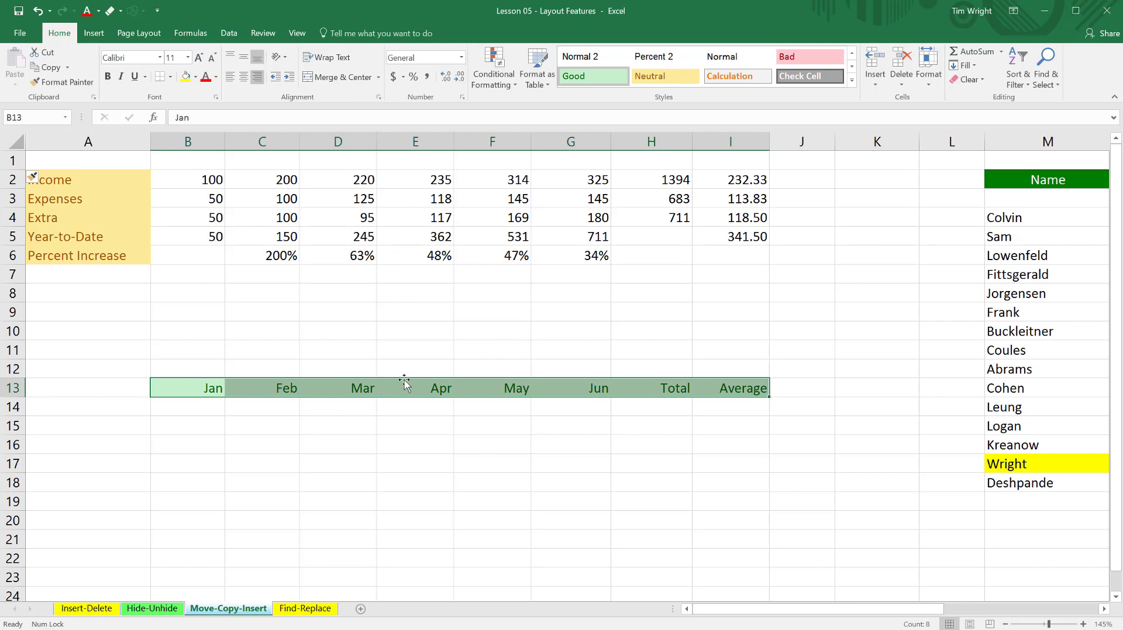
pyautogui.moveTo(404, 382); pyautogui.dragTo(410, 171)
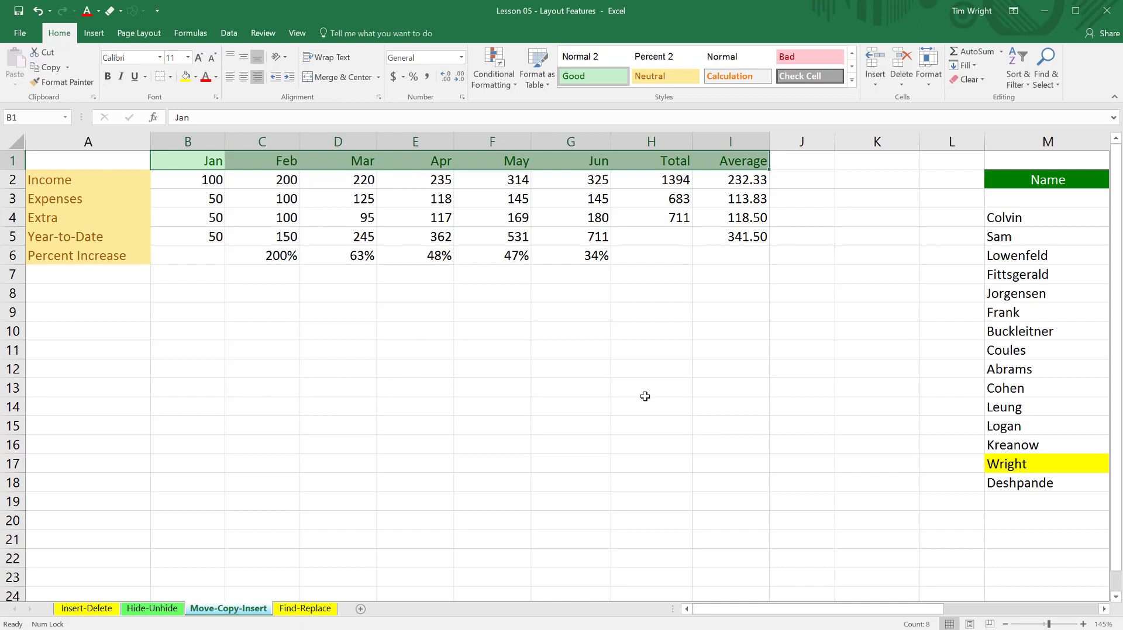
pyautogui.click(788, 165)
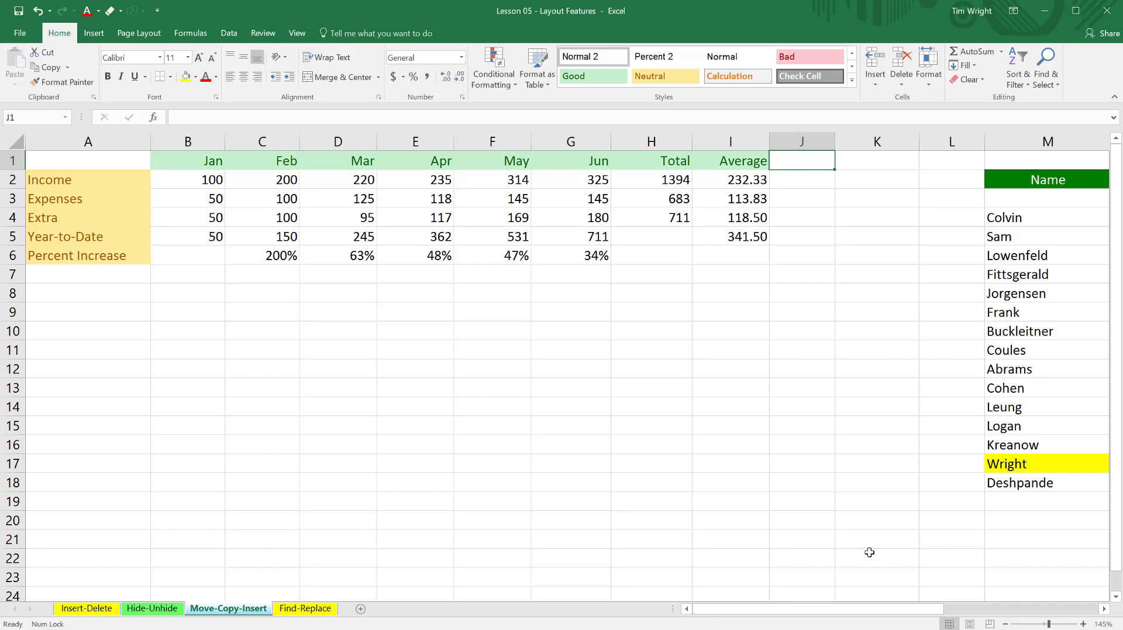
# Check the name and commission table beside the budget, and undo the heading move and the row insertion.
pyautogui.moveTo(865, 611); pyautogui.dragTo(933, 616)
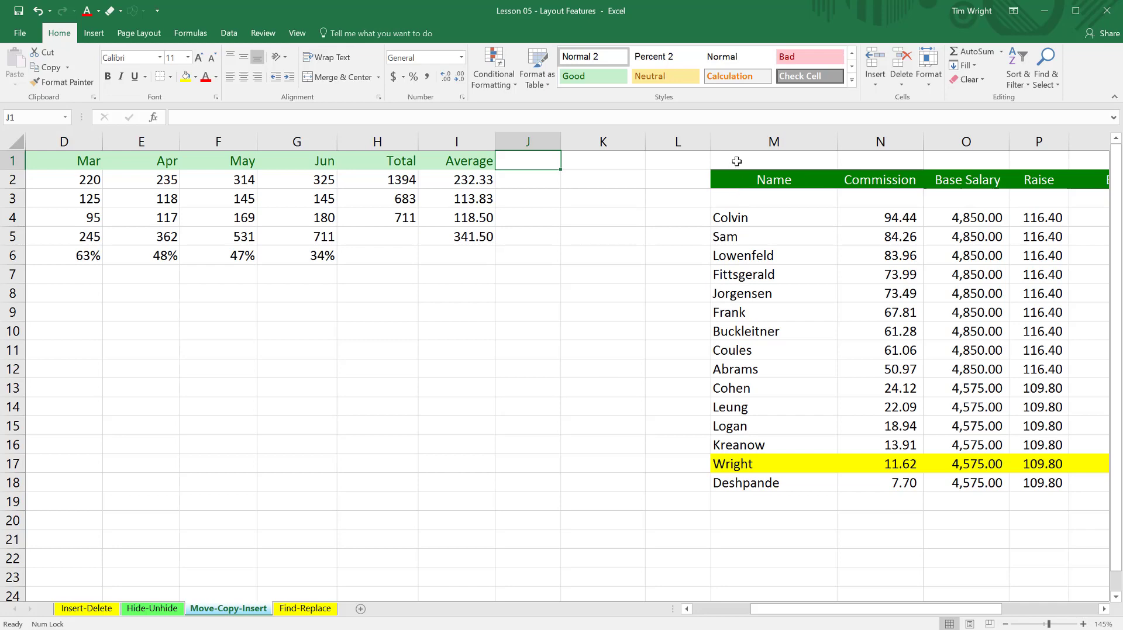
pyautogui.moveTo(868, 619); pyautogui.dragTo(809, 620)
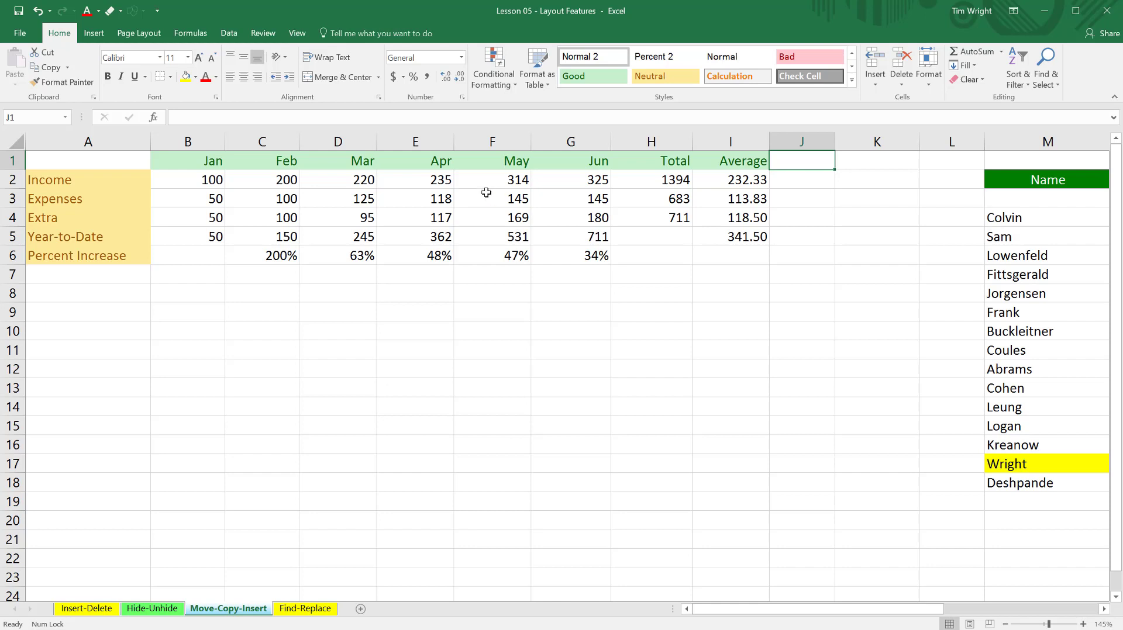
pyautogui.hotkey('ctrl', 'z')
pyautogui.hotkey('ctrl', 'z')
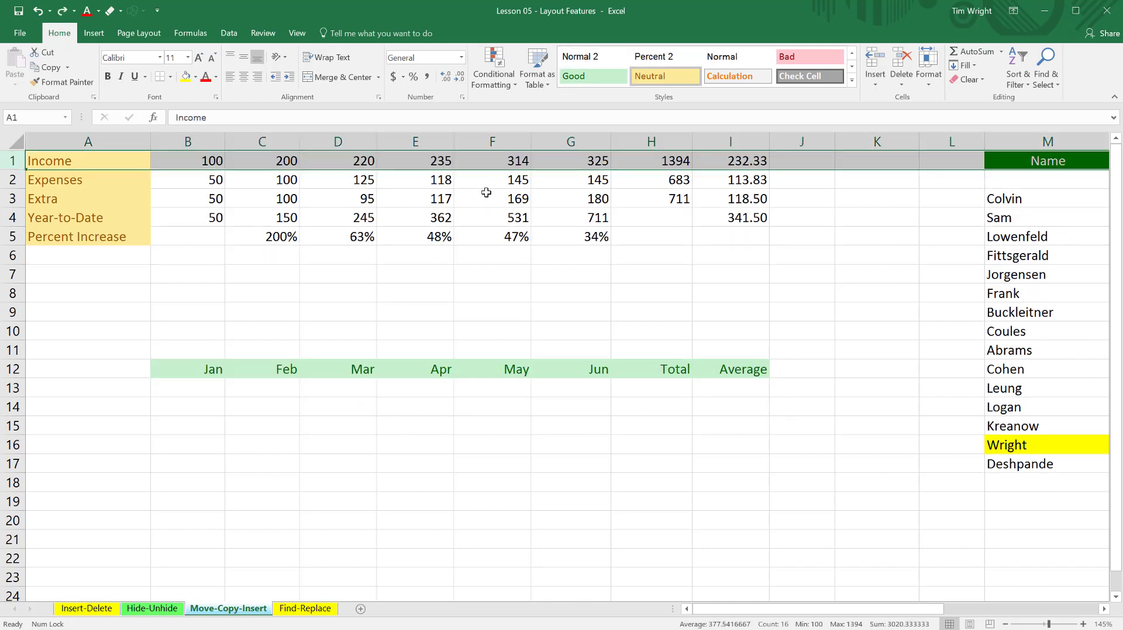
pyautogui.click(347, 315)
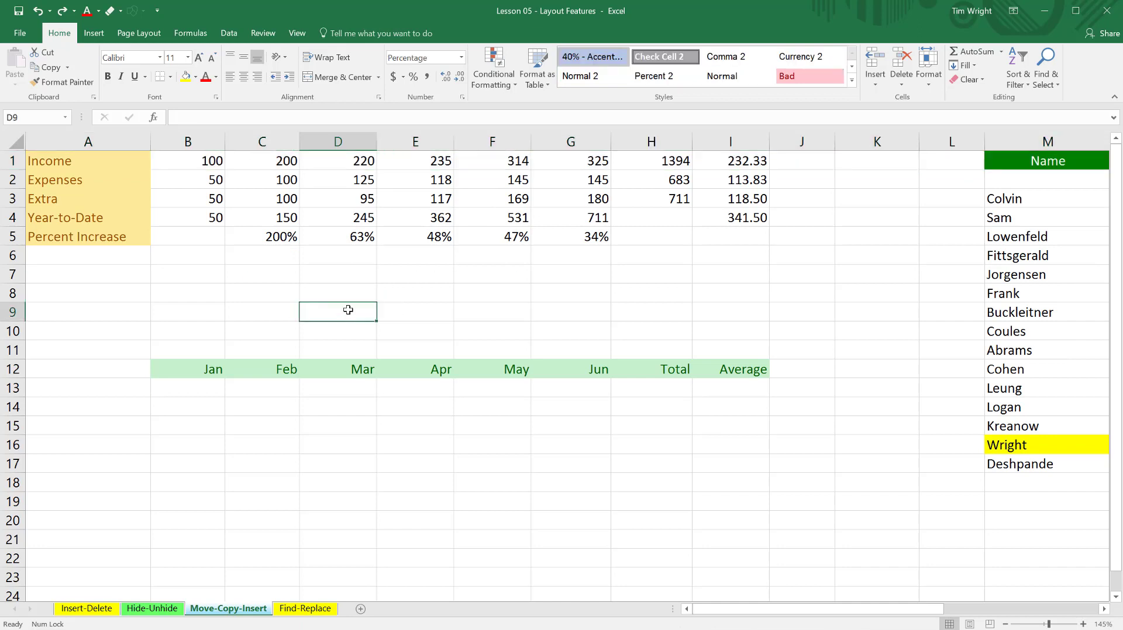
# Move the budget block A1:I5, from Income to Percent Increase, to B4:J8.
pyautogui.moveTo(58, 162); pyautogui.dragTo(722, 241)
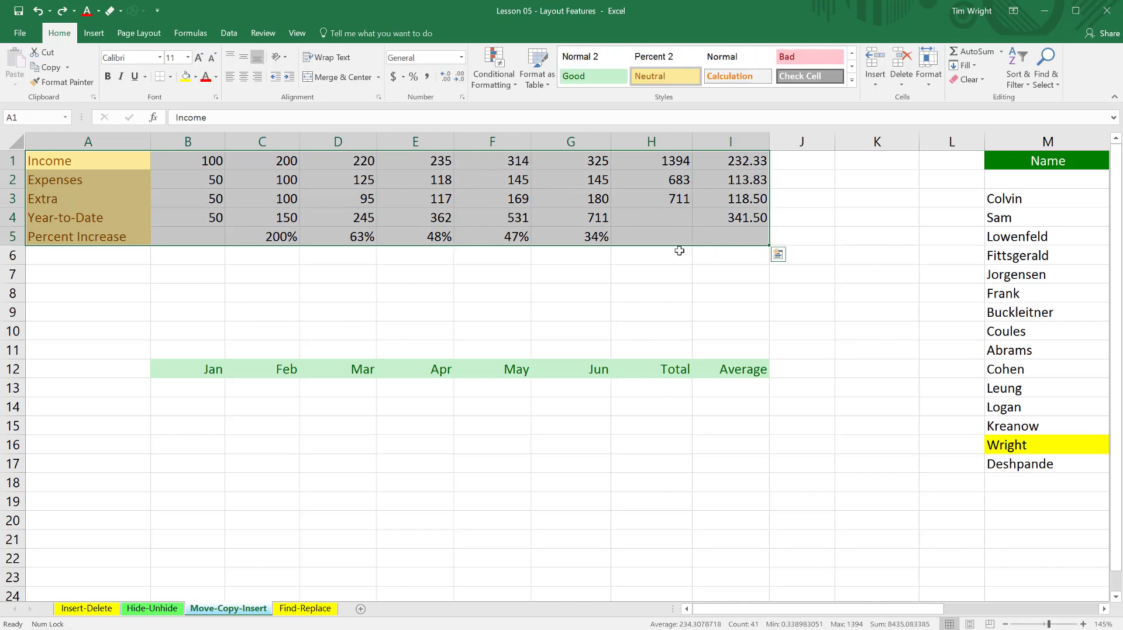
pyautogui.moveTo(635, 248); pyautogui.dragTo(725, 286)
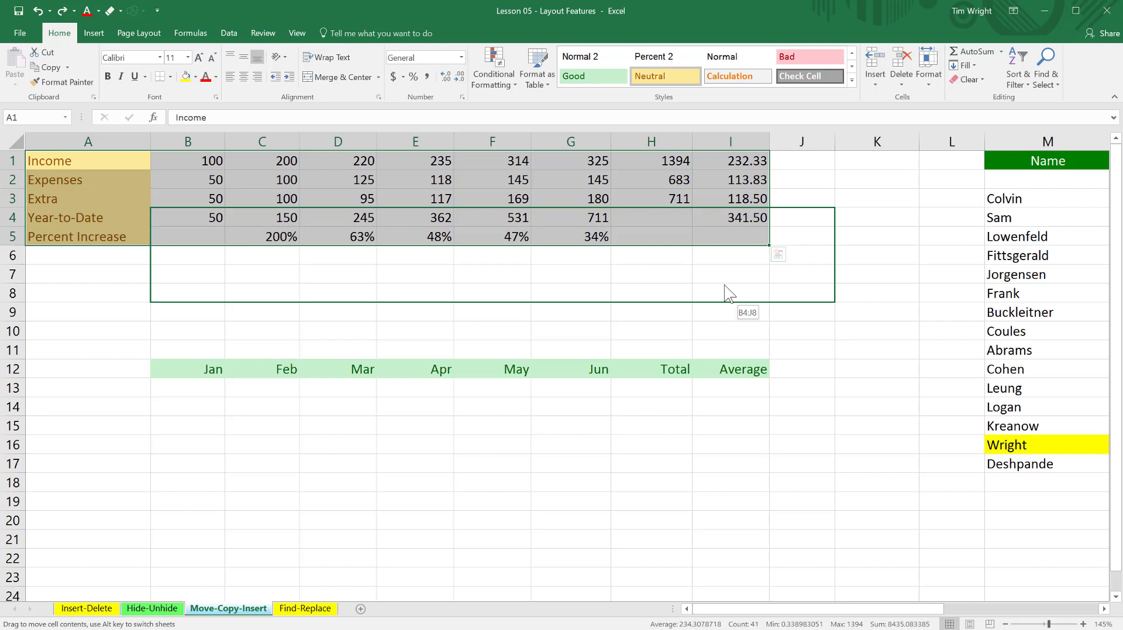
pyautogui.moveTo(725, 286); pyautogui.dragTo(726, 288)
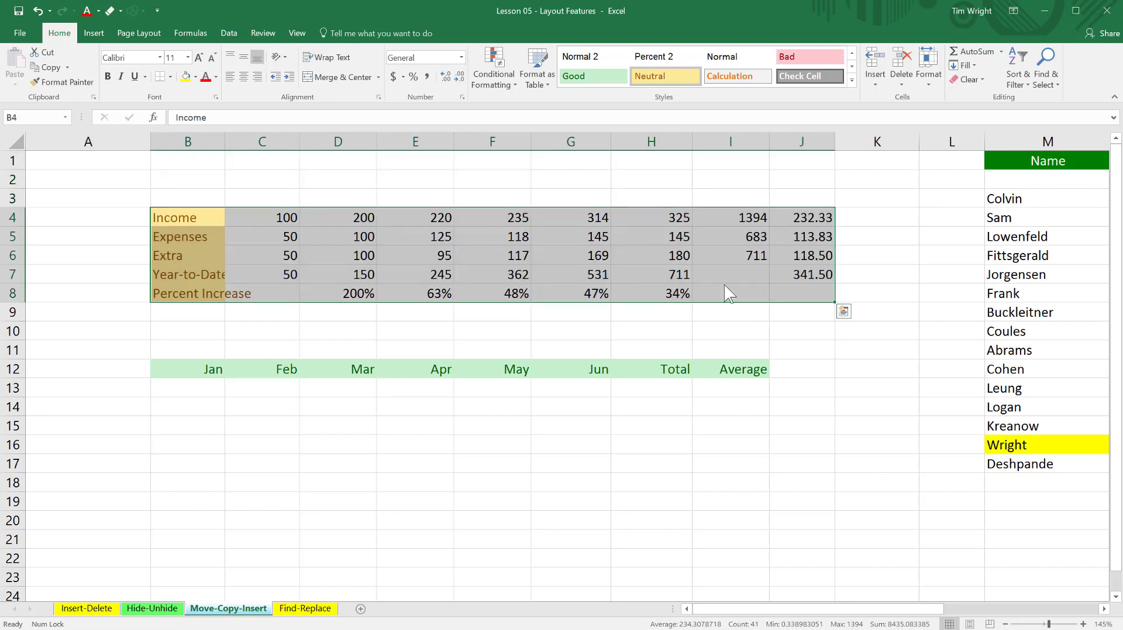
pyautogui.click(322, 179)
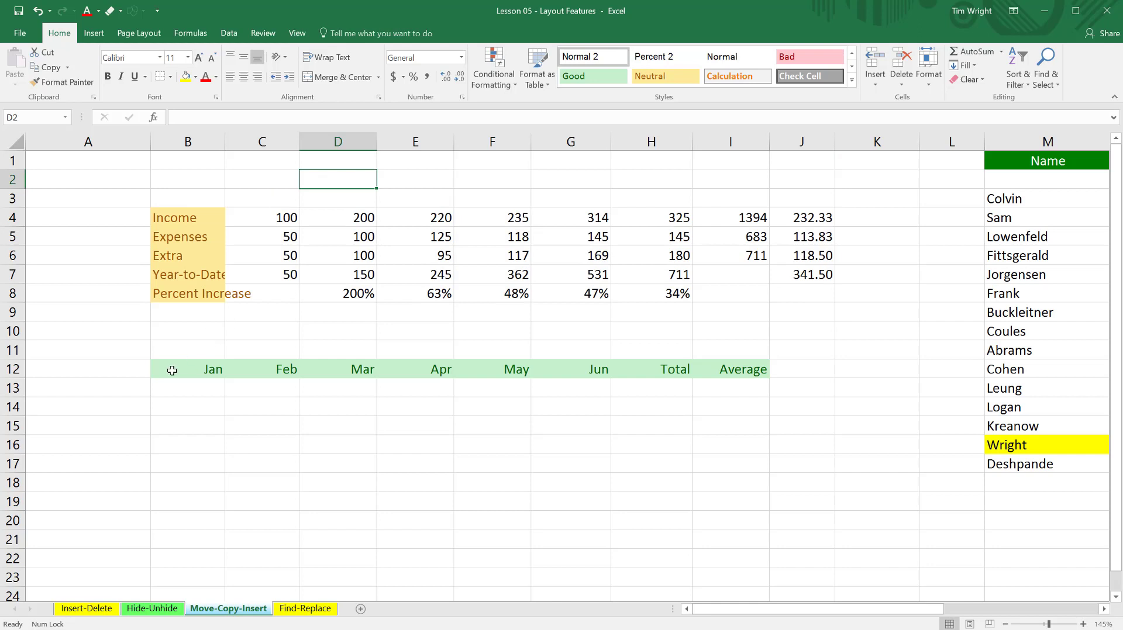
# Move the Jan to Average headings from row 12 to C3:J3 and auto-fit the width of column B.
pyautogui.moveTo(172, 371); pyautogui.dragTo(746, 375)
pyautogui.moveTo(438, 359); pyautogui.dragTo(521, 202)
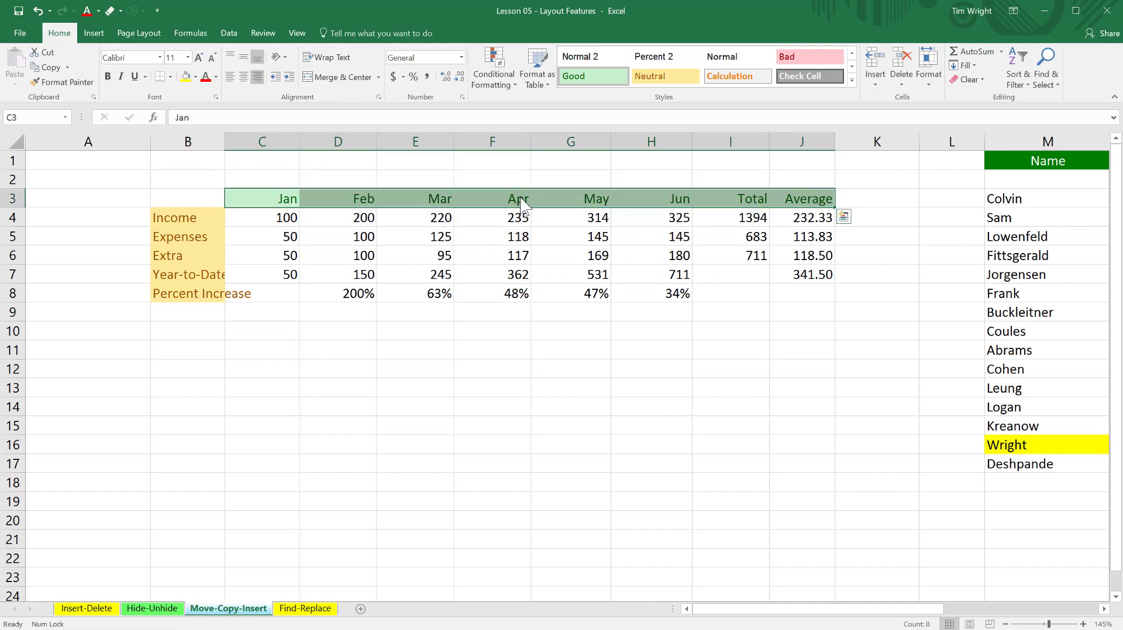
pyautogui.click(430, 369)
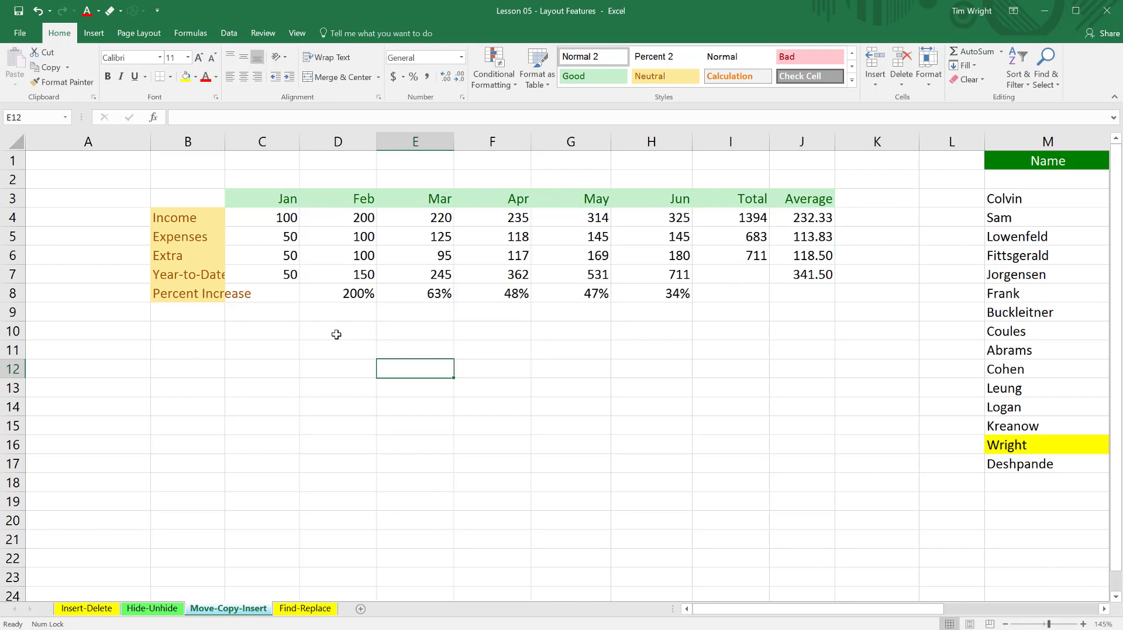
pyautogui.doubleClick(224, 142)
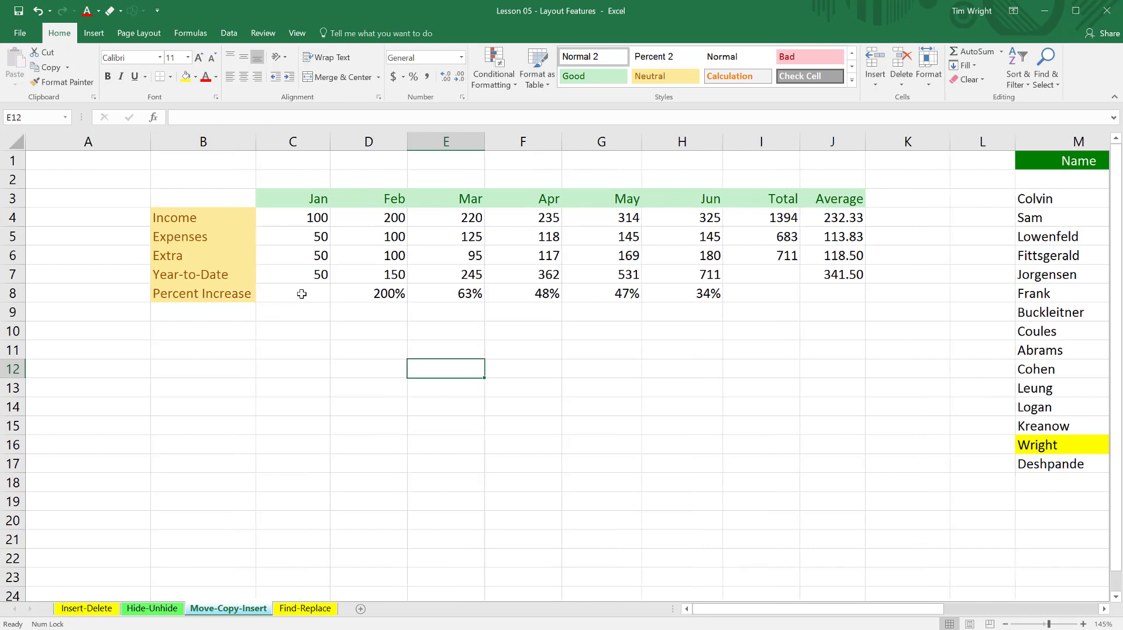
# Cut the January Year-to-Date cell C7 and paste it into C8.
pyautogui.click(320, 275)
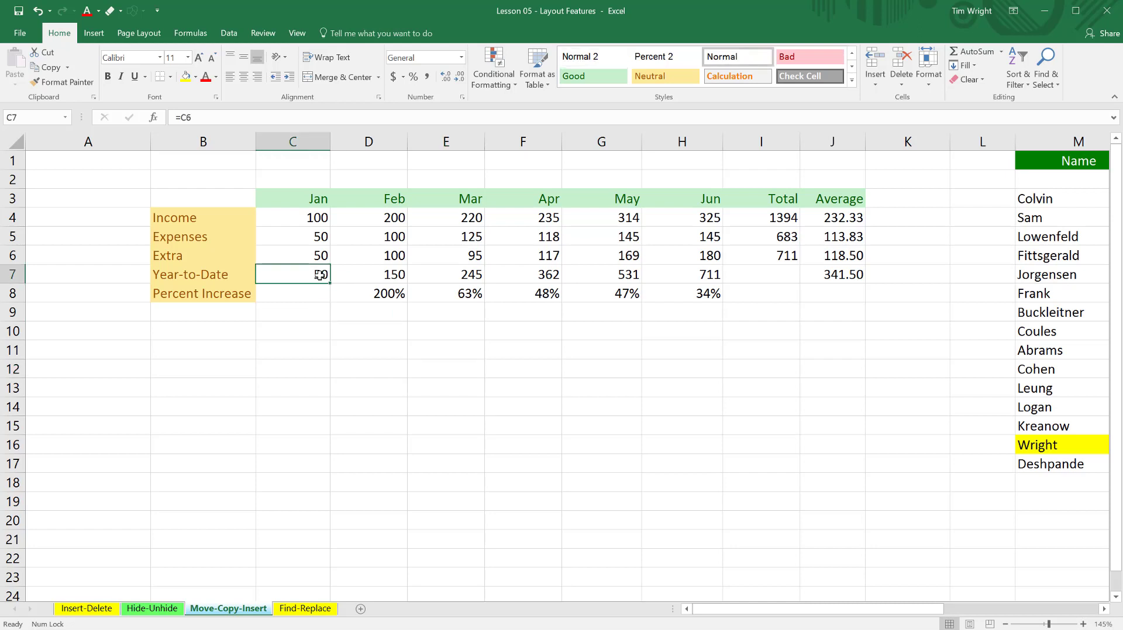
pyautogui.hotkey('ctrl', 'x')
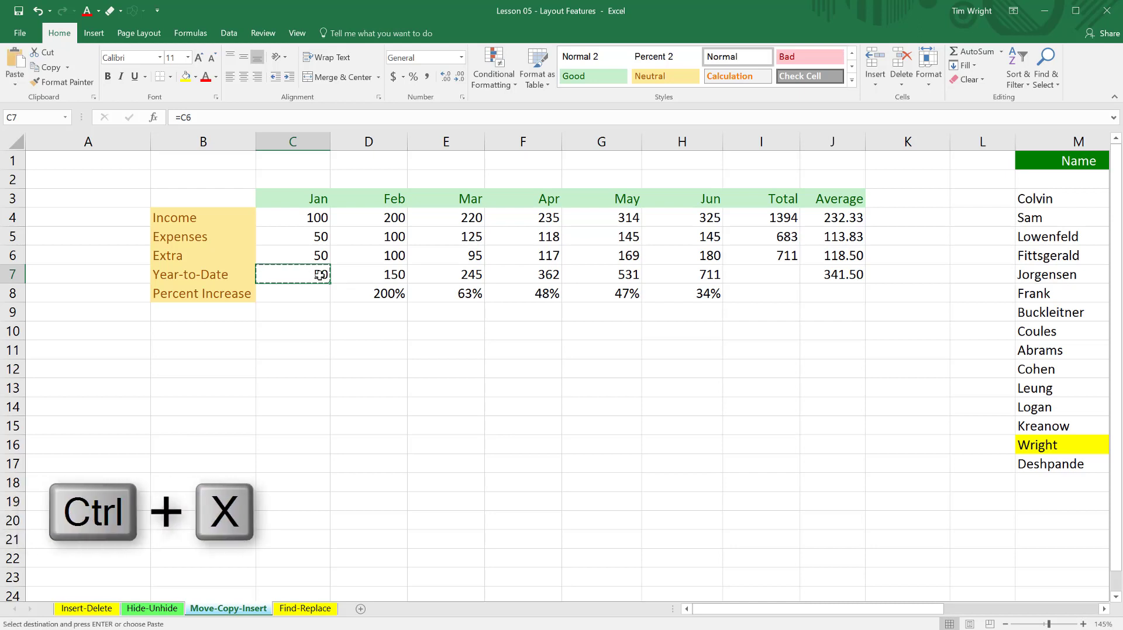
pyautogui.click(312, 295)
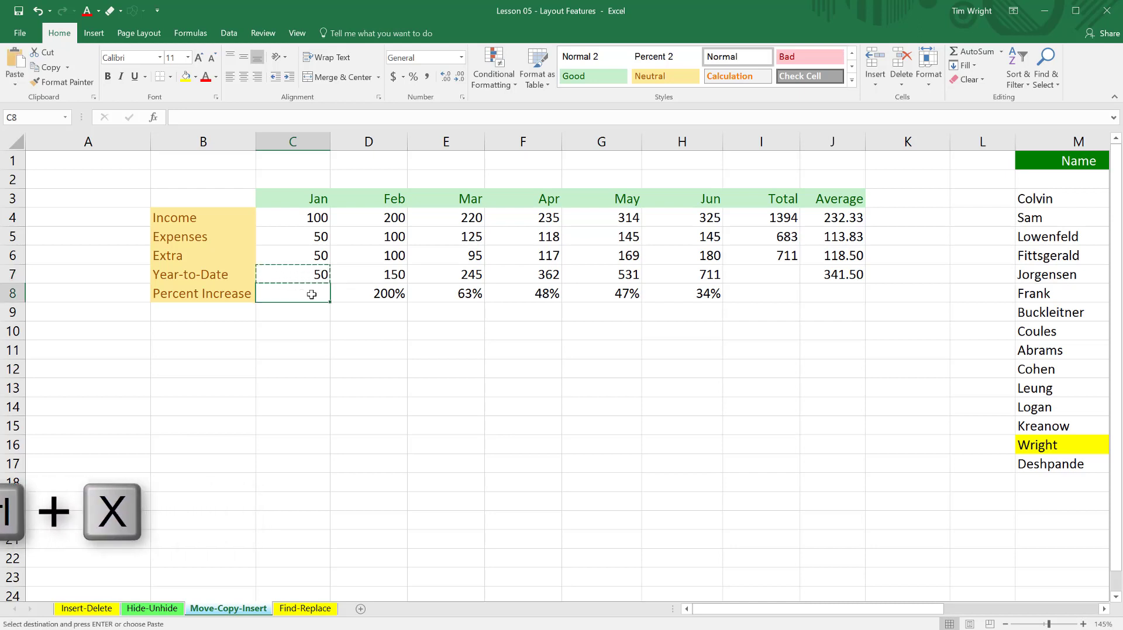
pyautogui.hotkey('ctrl', 'v')
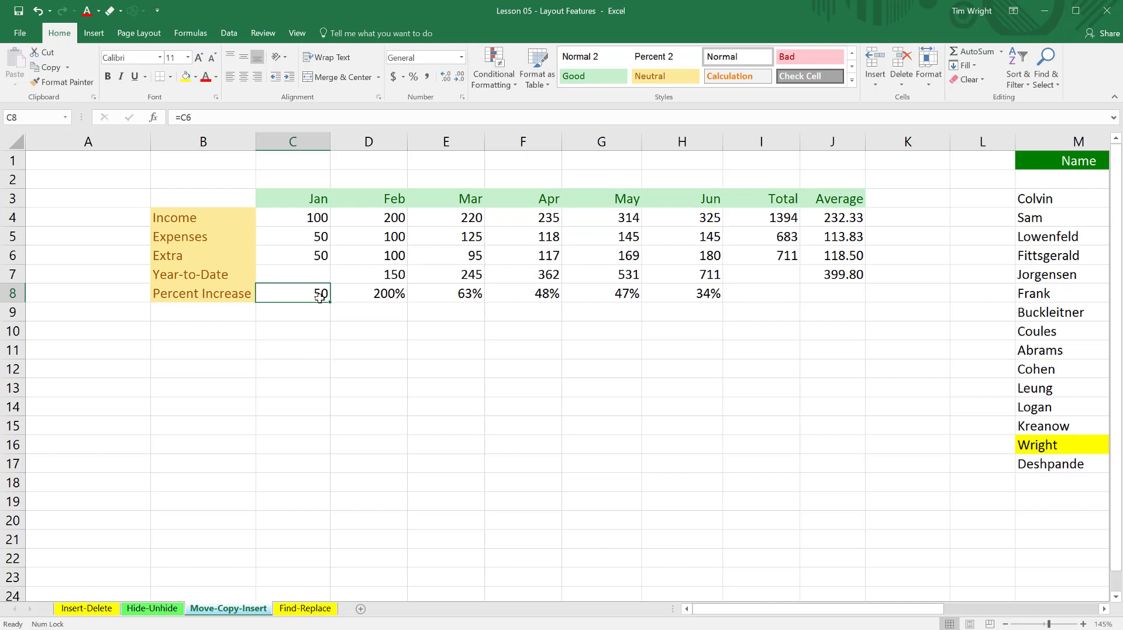
# Undo the move of the January Year-to-Date cell and clear the pending cut selection.
pyautogui.hotkey('ctrl', 'z')
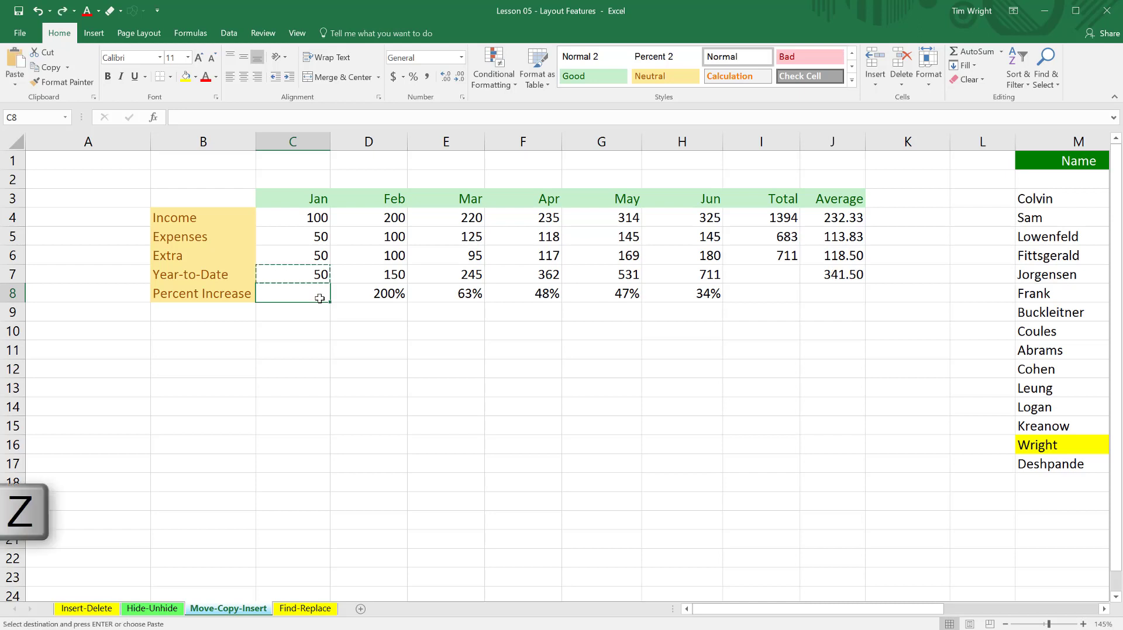
pyautogui.click(320, 329)
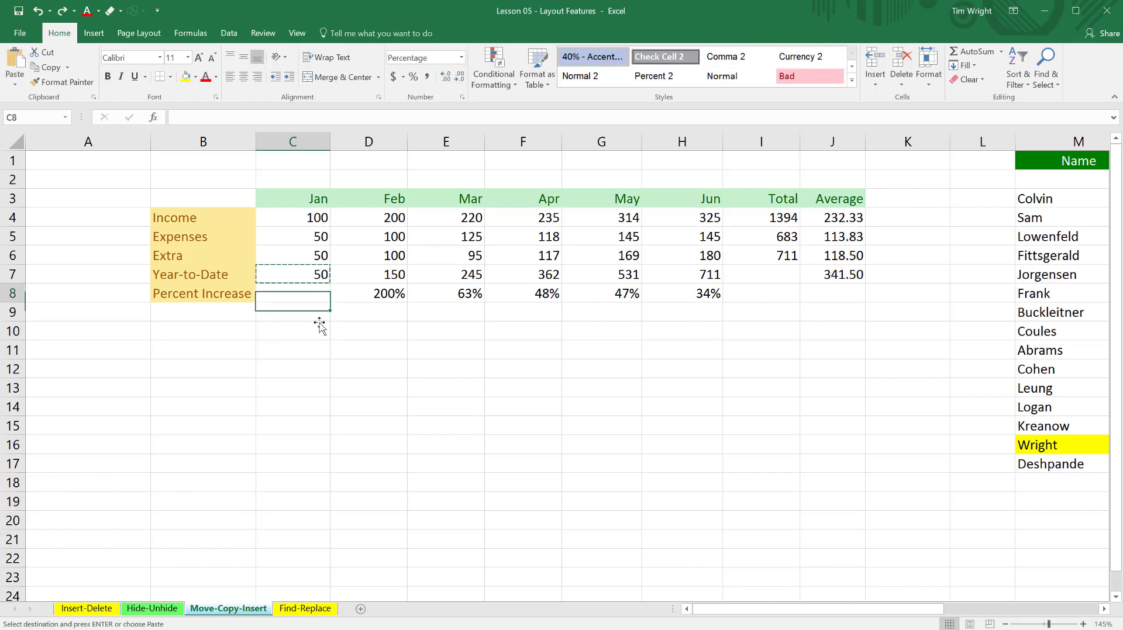
pyautogui.doubleClick(306, 333)
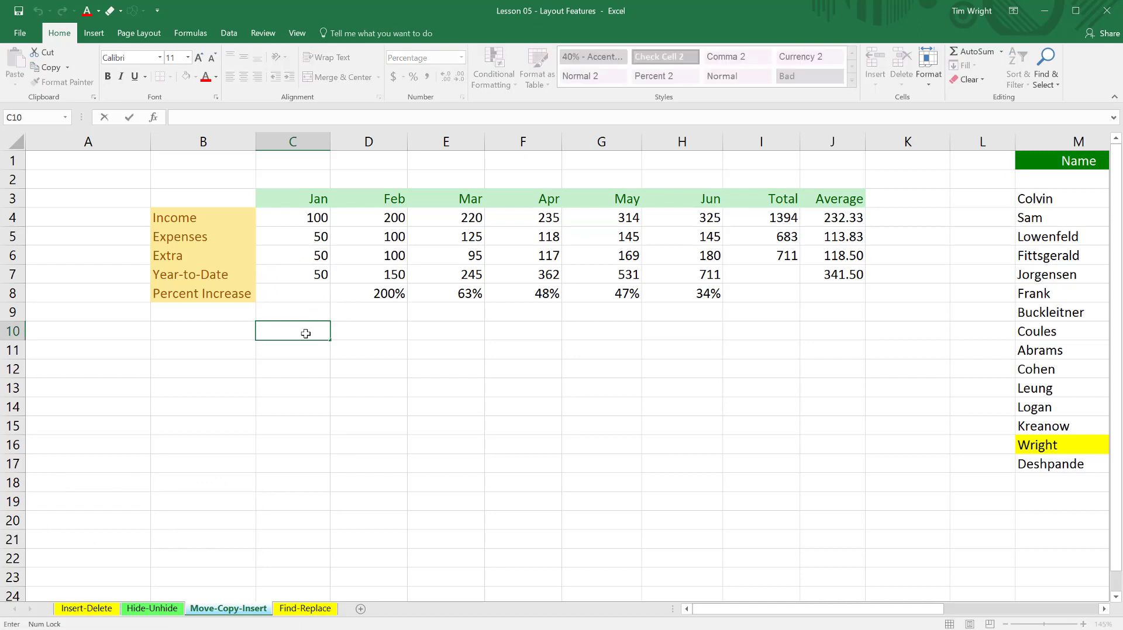
# Copy the Jan to Average headings from C3:J3 to C12:J12, keeping the originals in place.
pyautogui.click(274, 199)
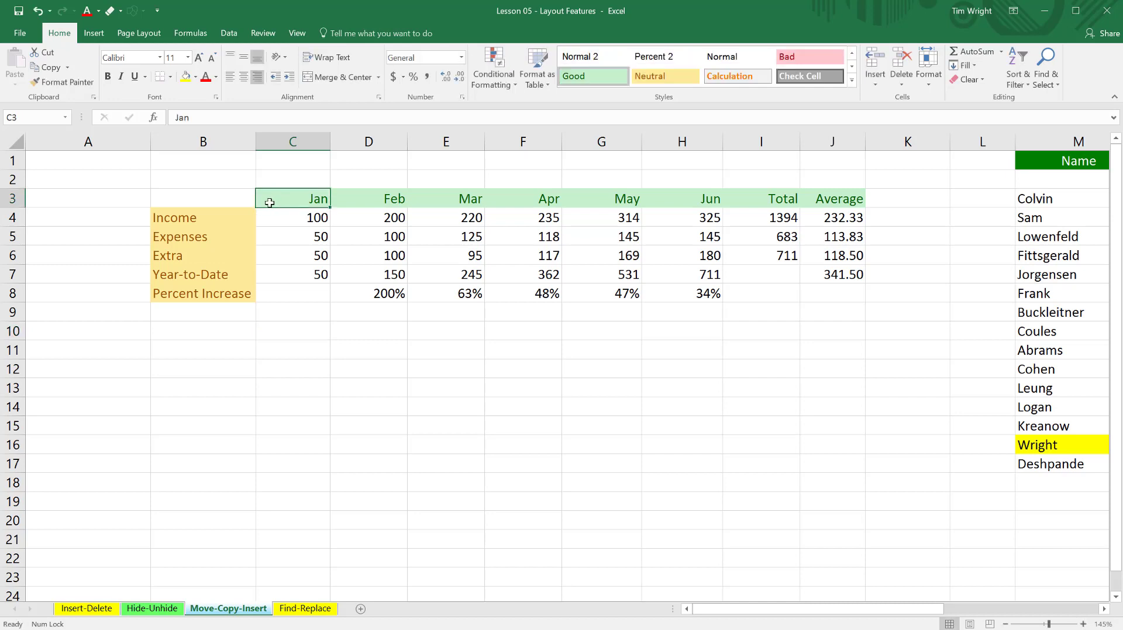
pyautogui.moveTo(270, 203); pyautogui.dragTo(833, 200)
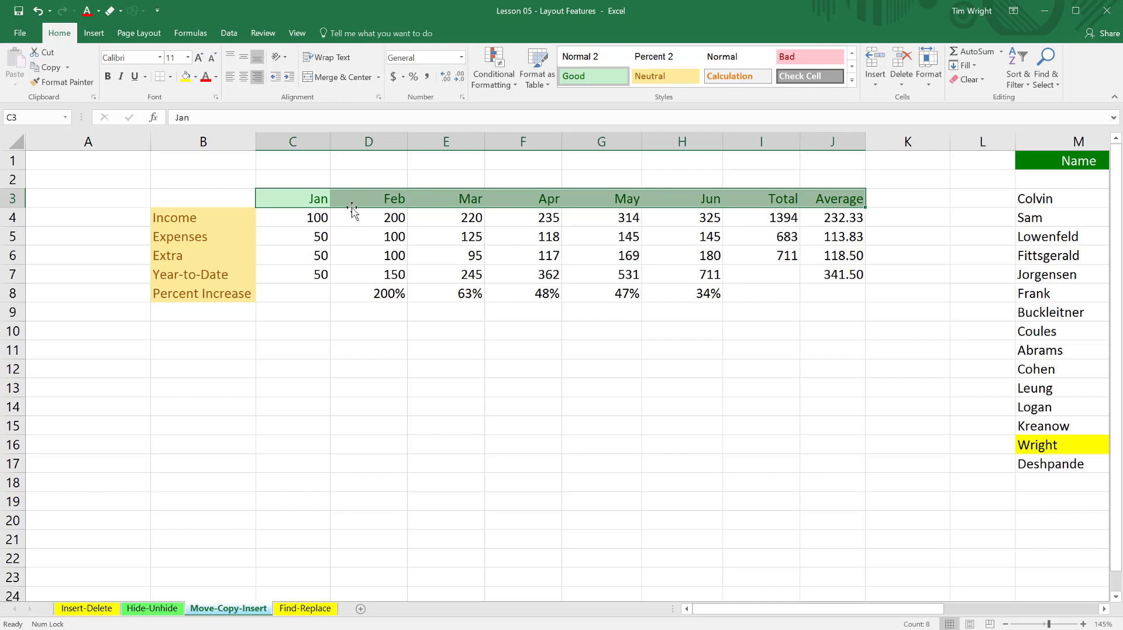
pyautogui.moveTo(353, 209); pyautogui.dragTo(355, 366)
pyautogui.press('ctrl')
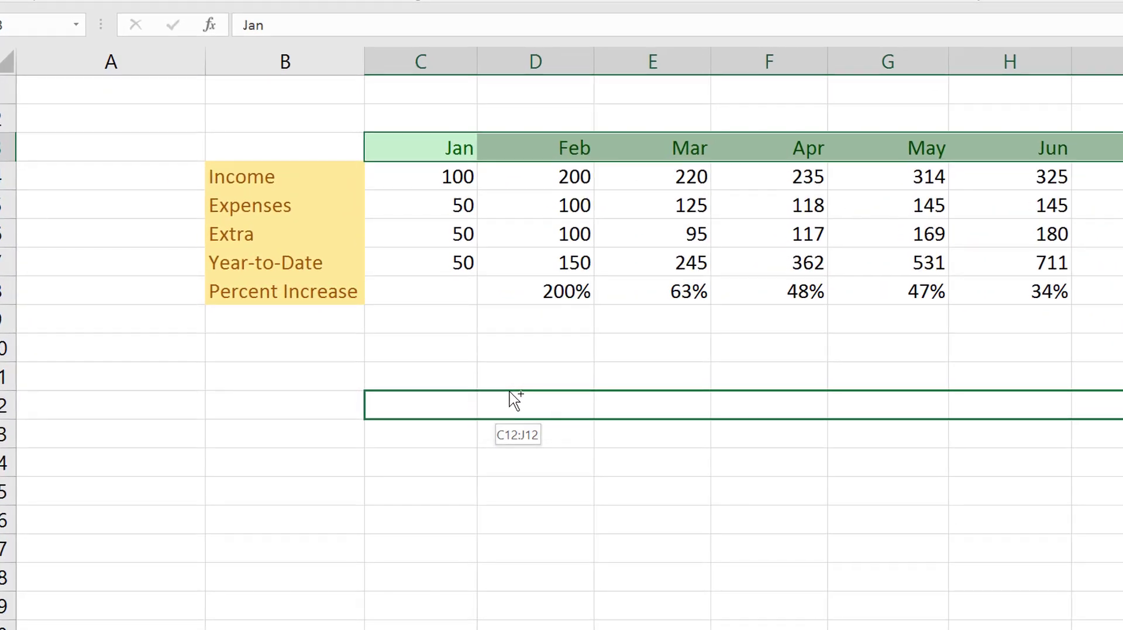
pyautogui.moveTo(510, 393); pyautogui.dragTo(510, 392)
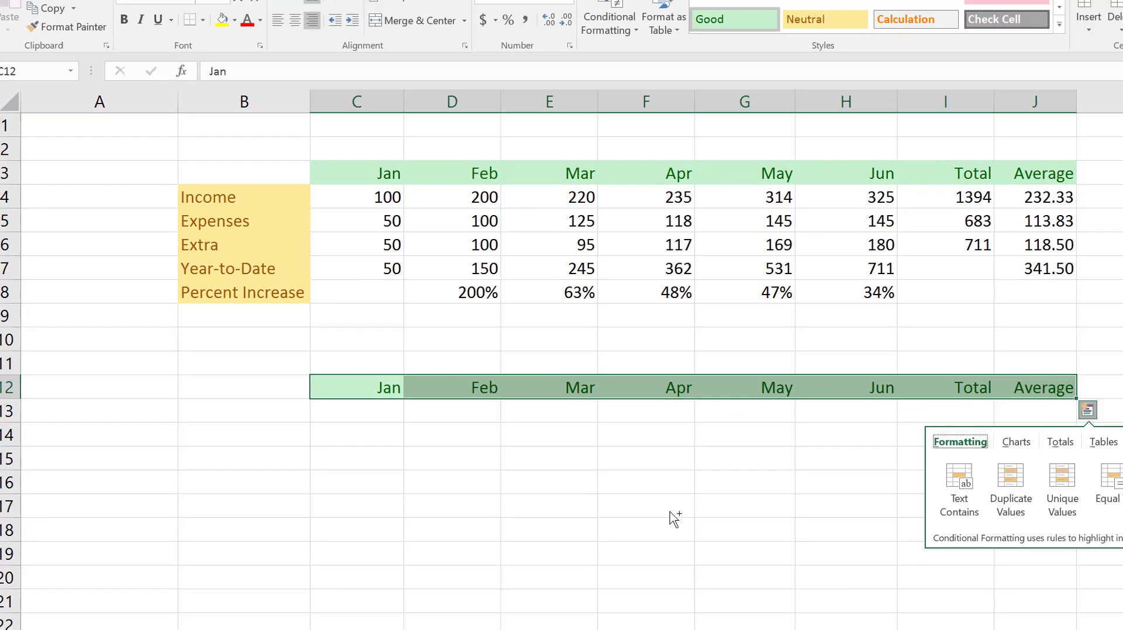
pyautogui.click(672, 513)
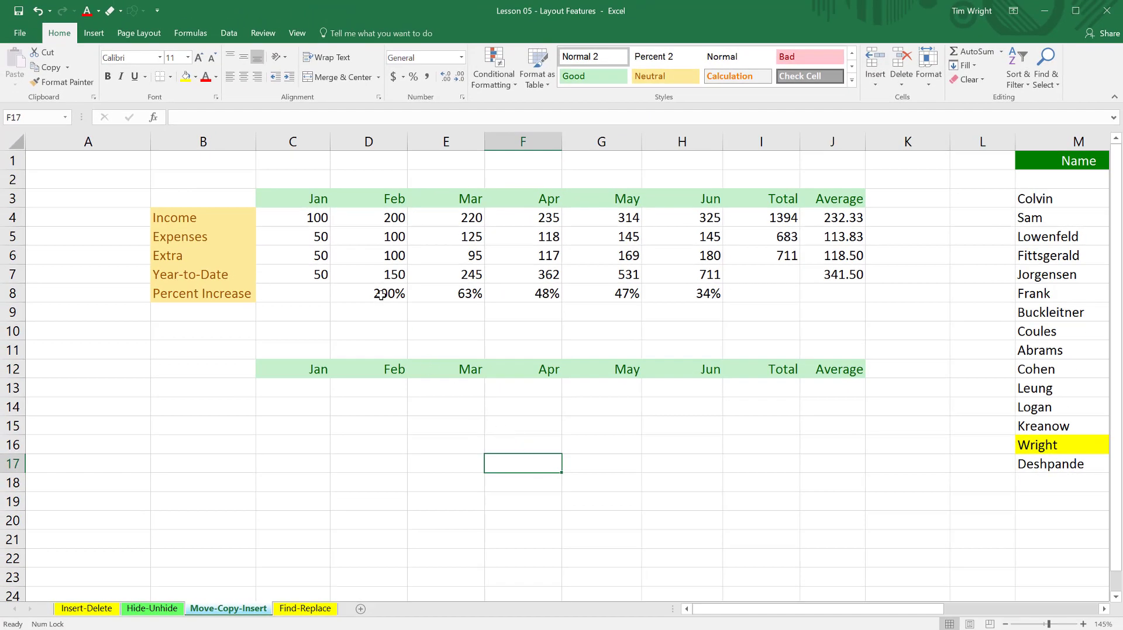
# Copy the February Percent Increase formula from D8 to D13 and compare the formulas in both cells.
pyautogui.click(380, 295)
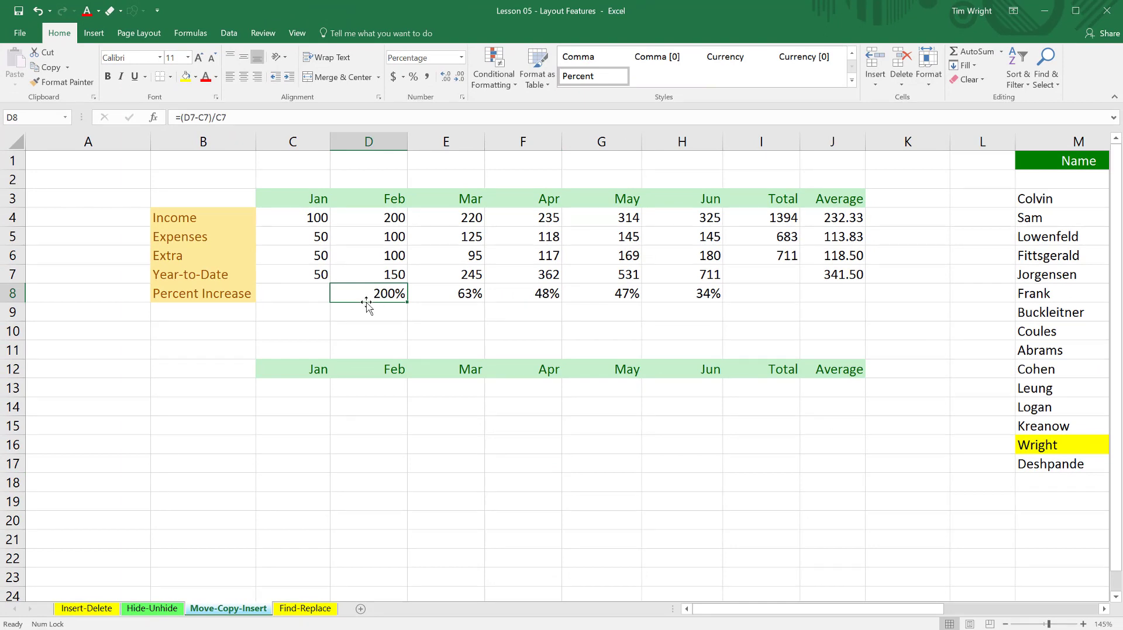
pyautogui.moveTo(367, 304); pyautogui.dragTo(374, 392)
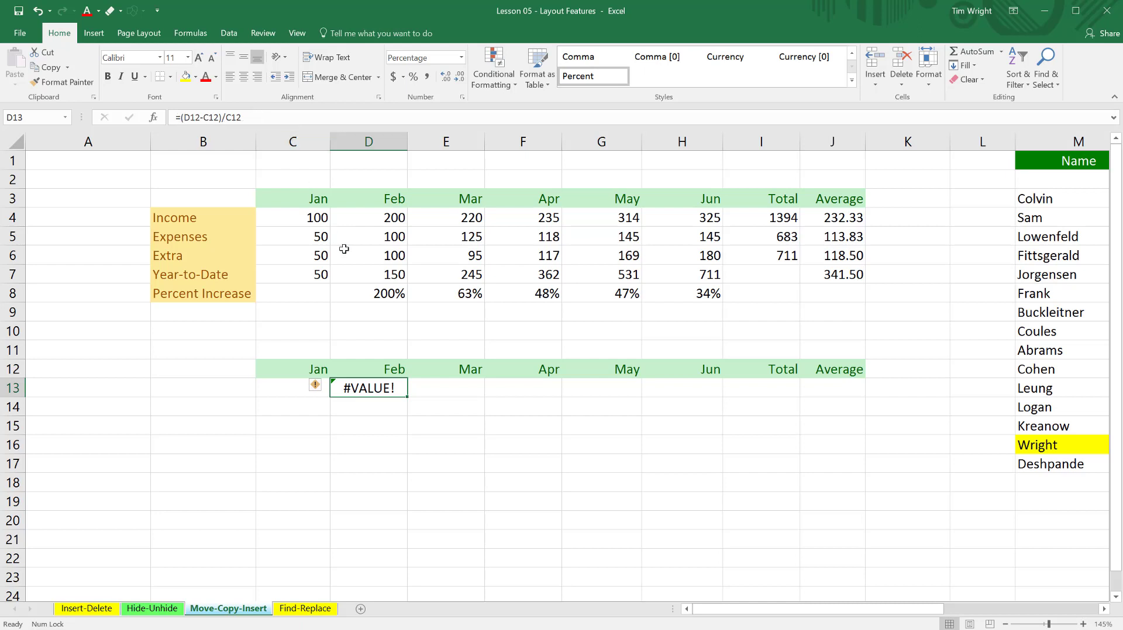
pyautogui.click(391, 294)
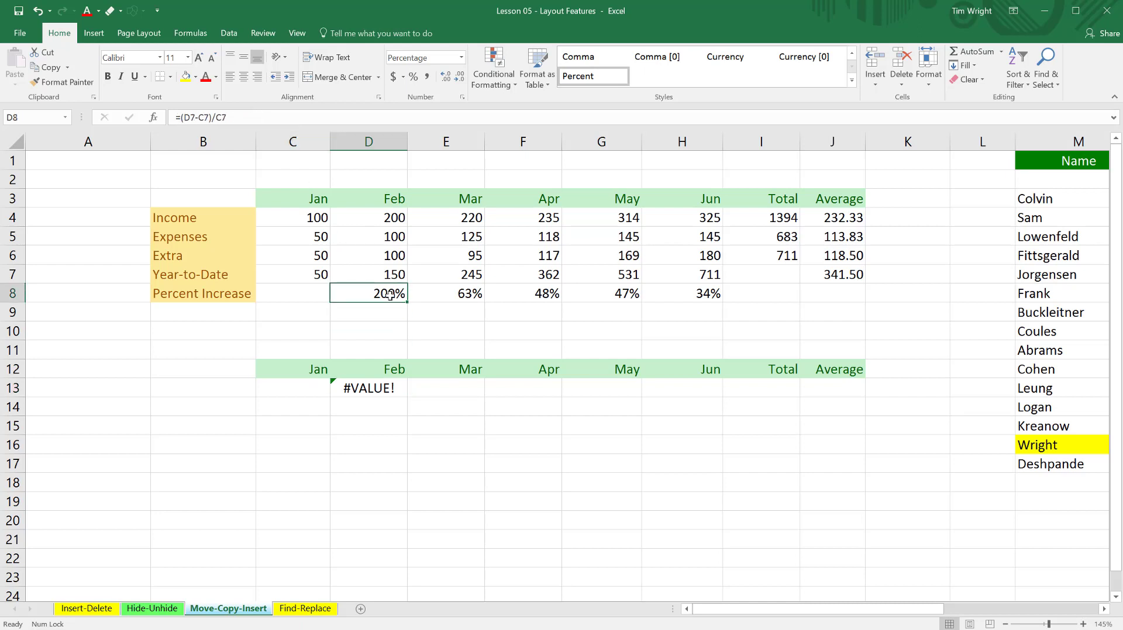
pyautogui.click(375, 390)
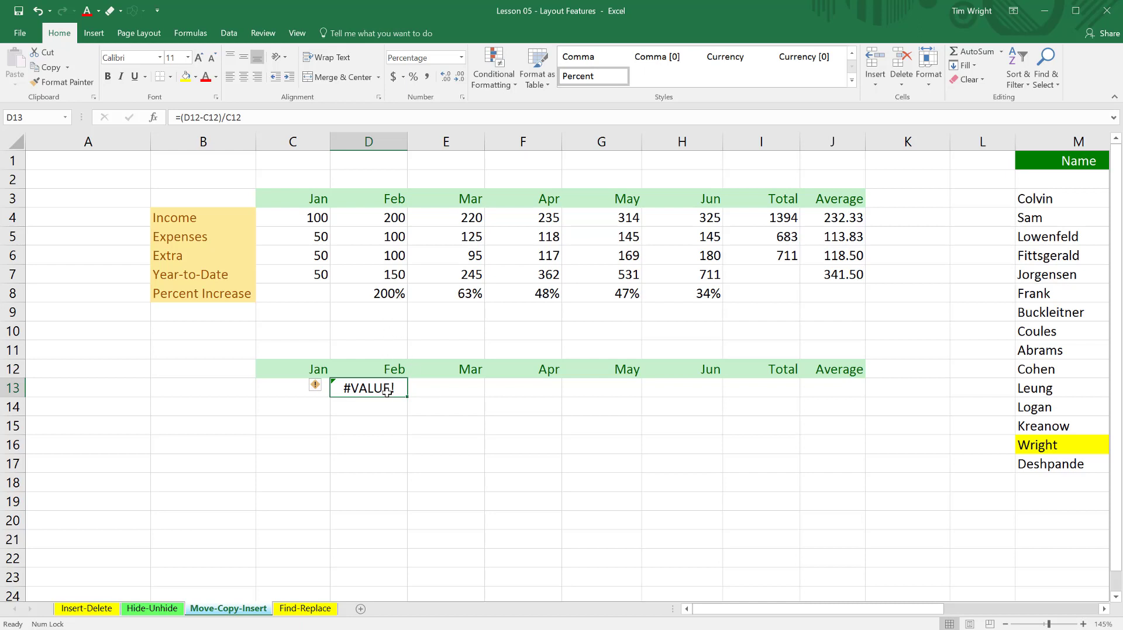
# Copy the January Income value from C4 to C13, keeping the original in place.
pyautogui.click(318, 218)
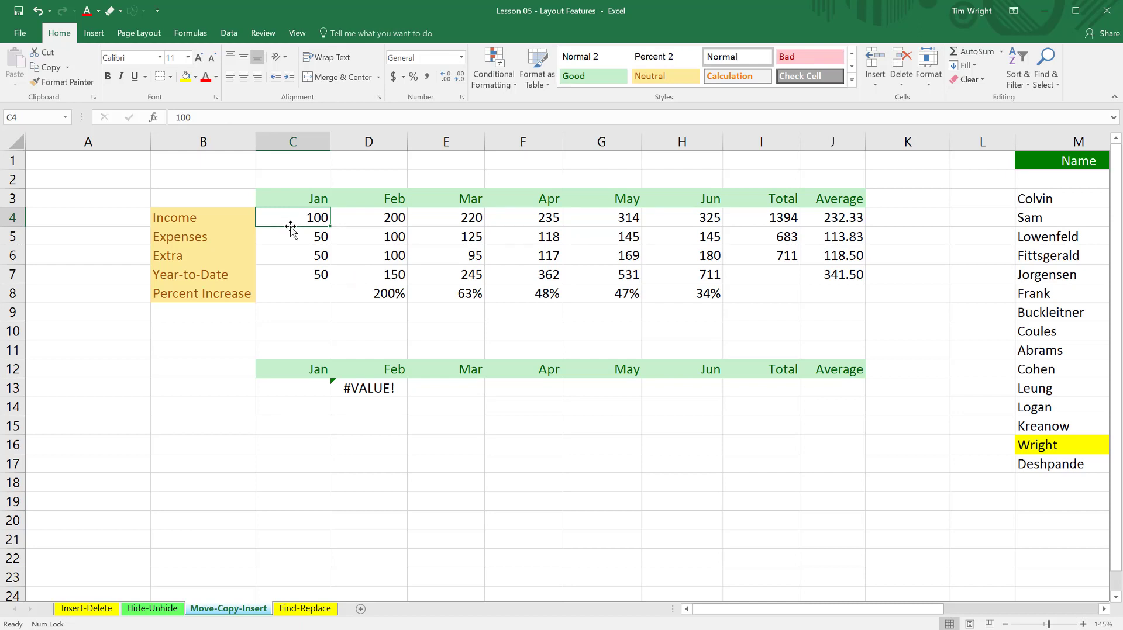
pyautogui.moveTo(290, 228); pyautogui.dragTo(296, 390)
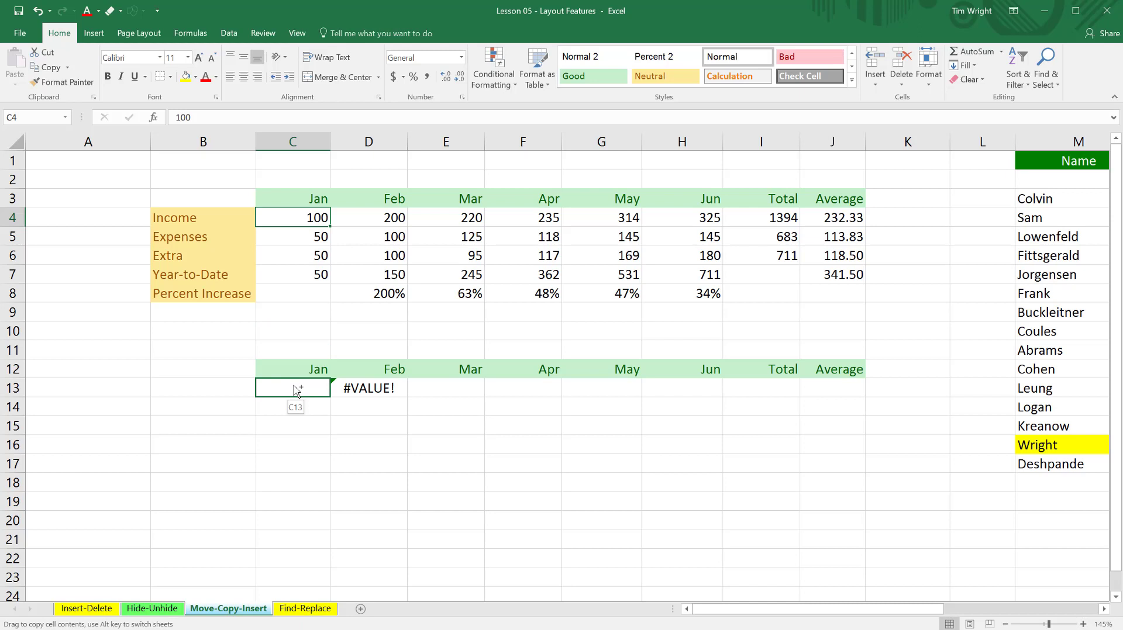
pyautogui.moveTo(295, 387); pyautogui.dragTo(295, 388)
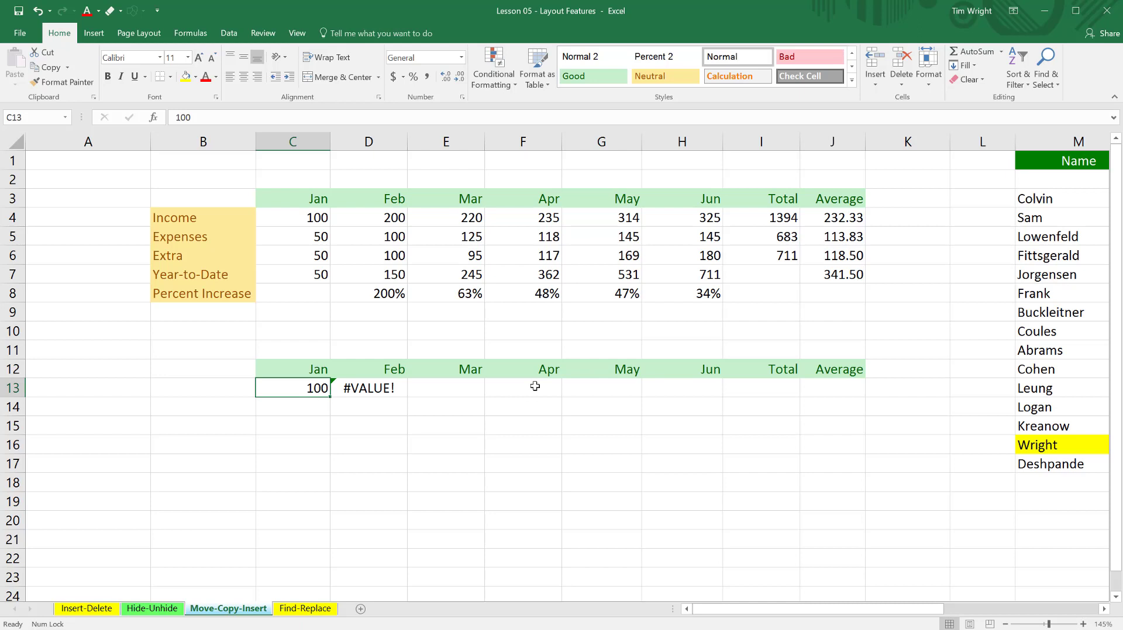
# Clear the test copies under the duplicated Jan and Feb headings in C13 and D13.
pyautogui.click(379, 392)
pyautogui.press('Delete')
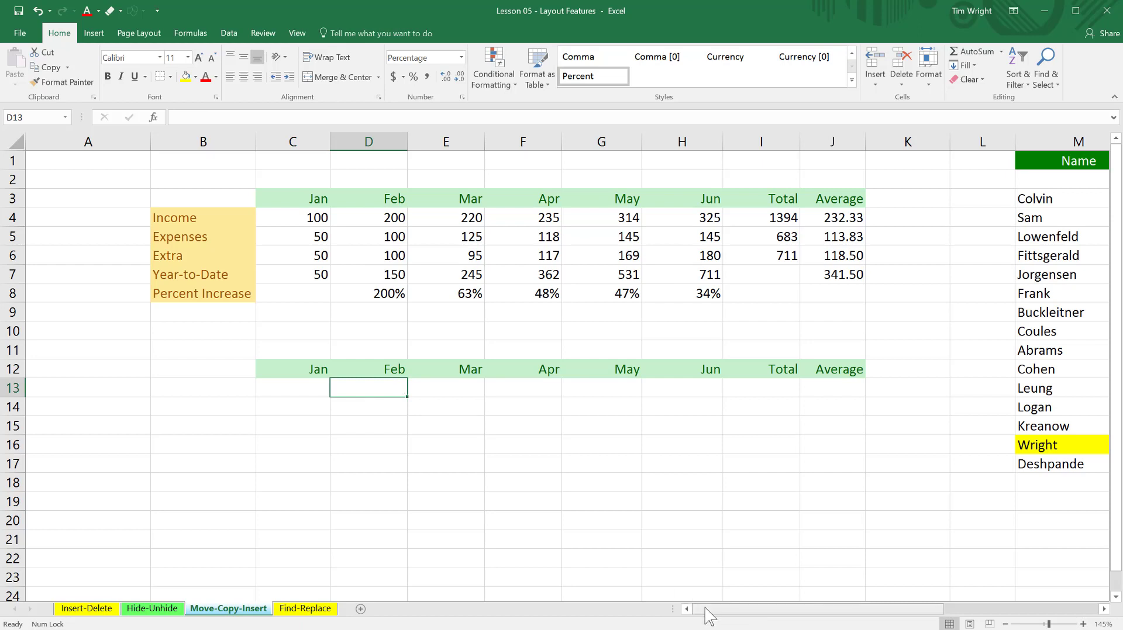
# Move the employee record in M4:S4 down one row to M5:S5, inserting it between records without overwriting any data.
pyautogui.moveTo(706, 610); pyautogui.dragTo(840, 613)
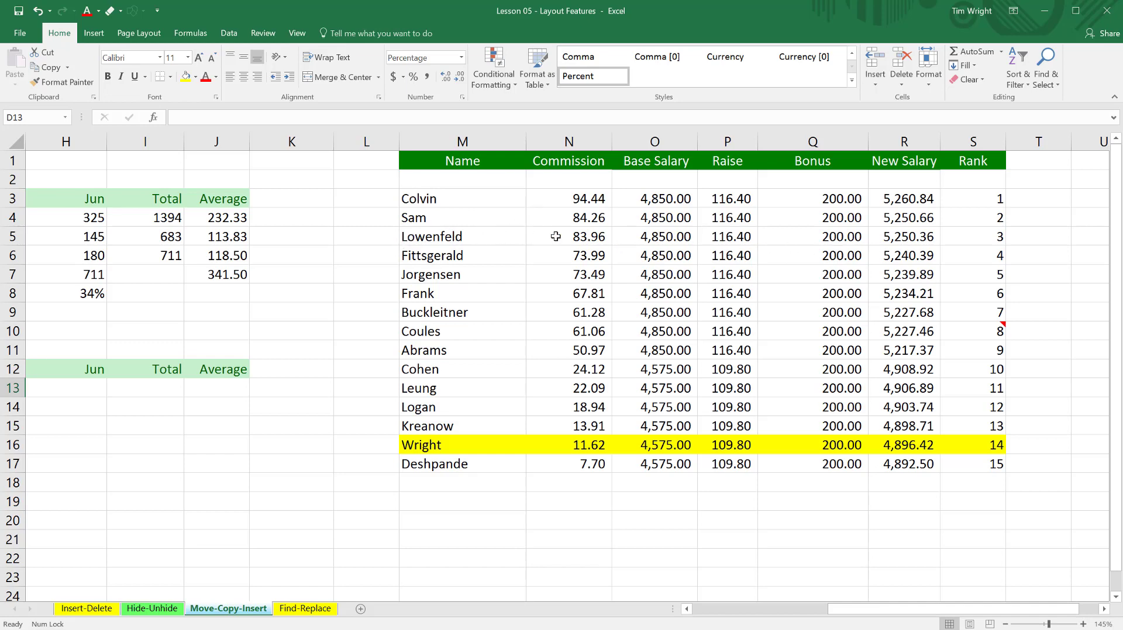
pyautogui.moveTo(414, 218); pyautogui.dragTo(972, 217)
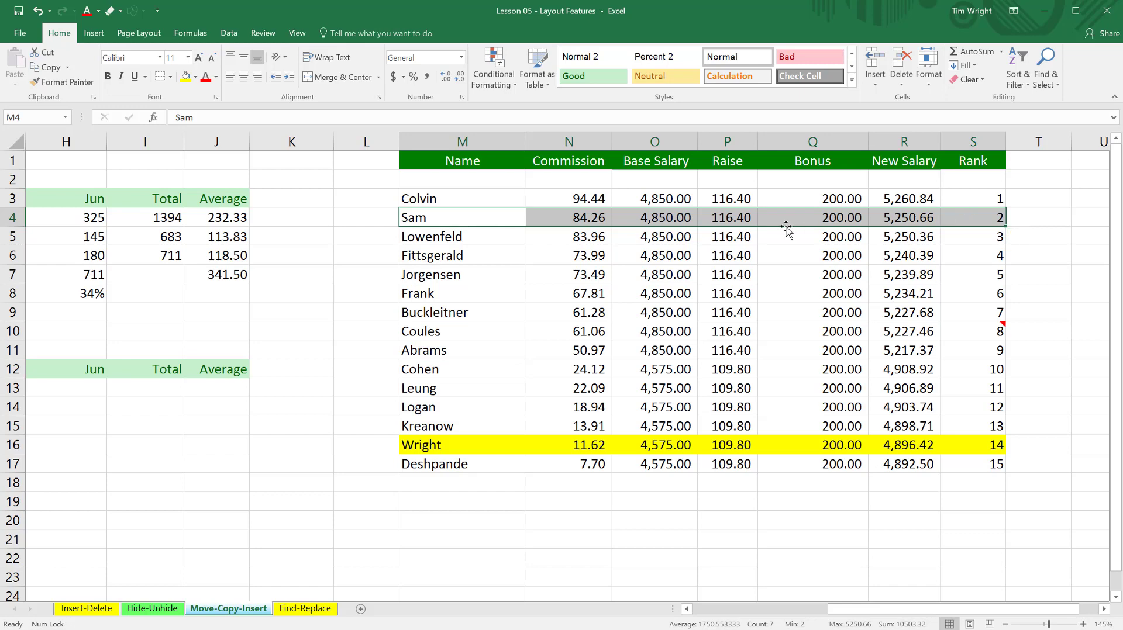
pyautogui.moveTo(786, 228)
pyautogui.mouseDown()
pyautogui.moveTo(789, 264)
pyautogui.moveTo(790, 245)
pyautogui.mouseUp()
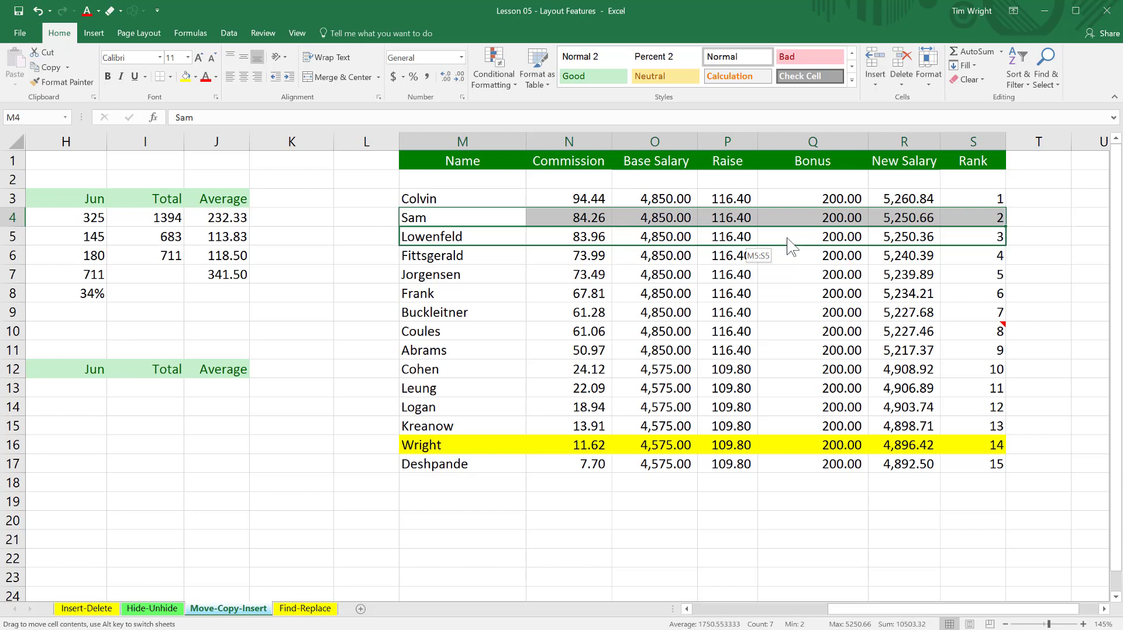
pyautogui.moveTo(791, 245)
pyautogui.mouseDown()
pyautogui.moveTo(776, 391)
pyautogui.moveTo(753, 291)
pyautogui.moveTo(759, 275)
pyautogui.moveTo(801, 266)
pyautogui.moveTo(802, 250)
pyautogui.mouseUp()
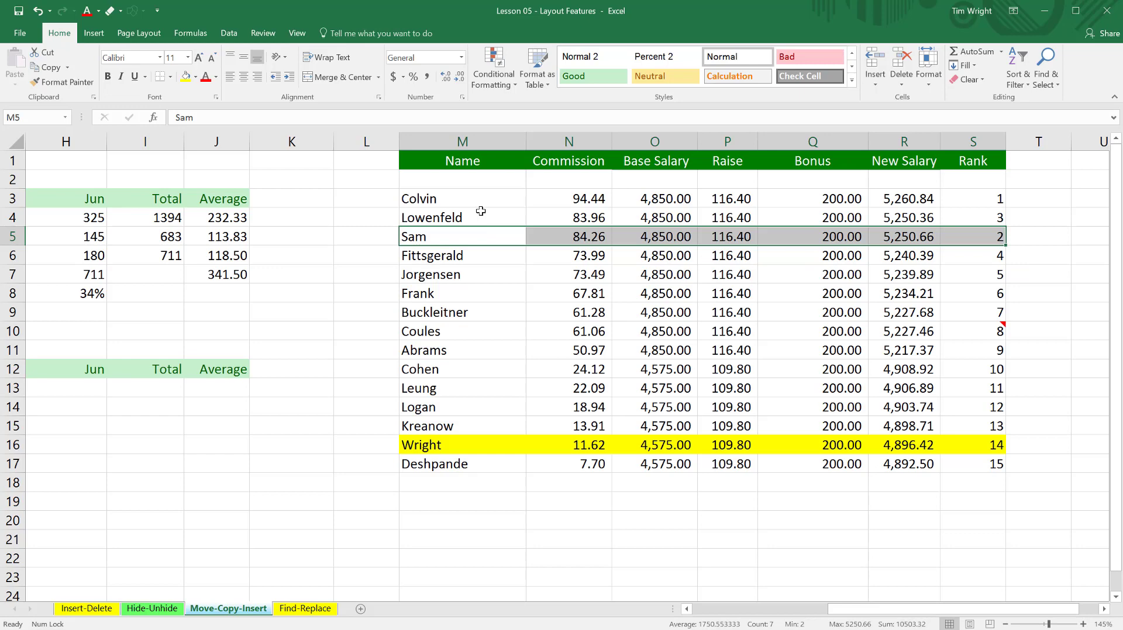
# Move the employee record in M5:S5 onto M8:S8, replacing the existing data, and undo that move.
pyautogui.click(455, 250)
pyautogui.click(414, 237)
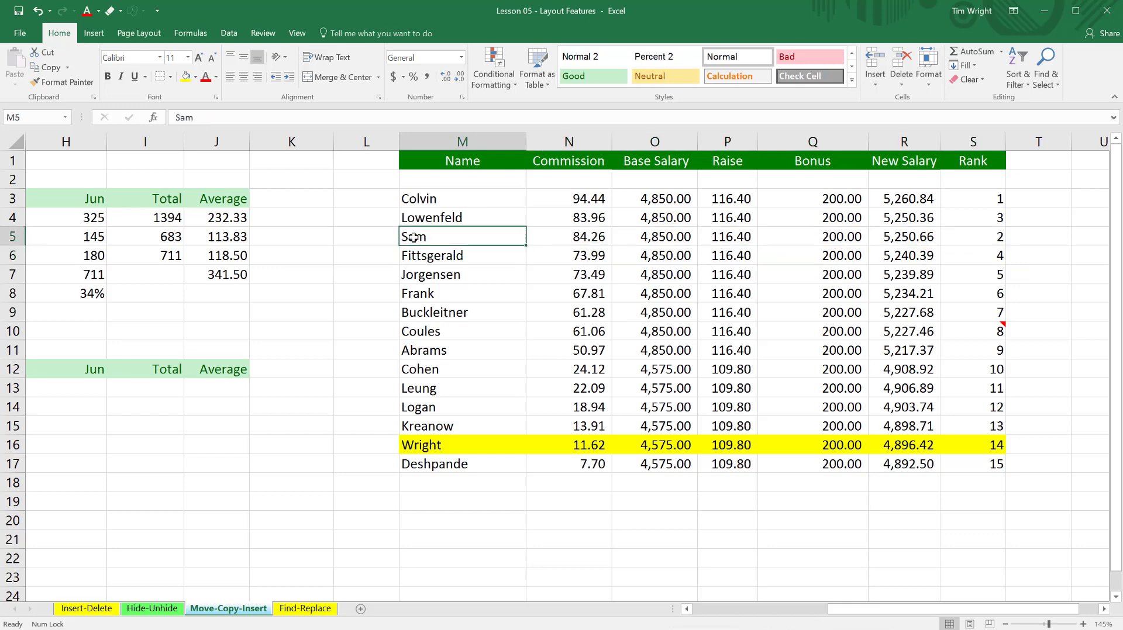
pyautogui.moveTo(413, 237); pyautogui.dragTo(989, 237)
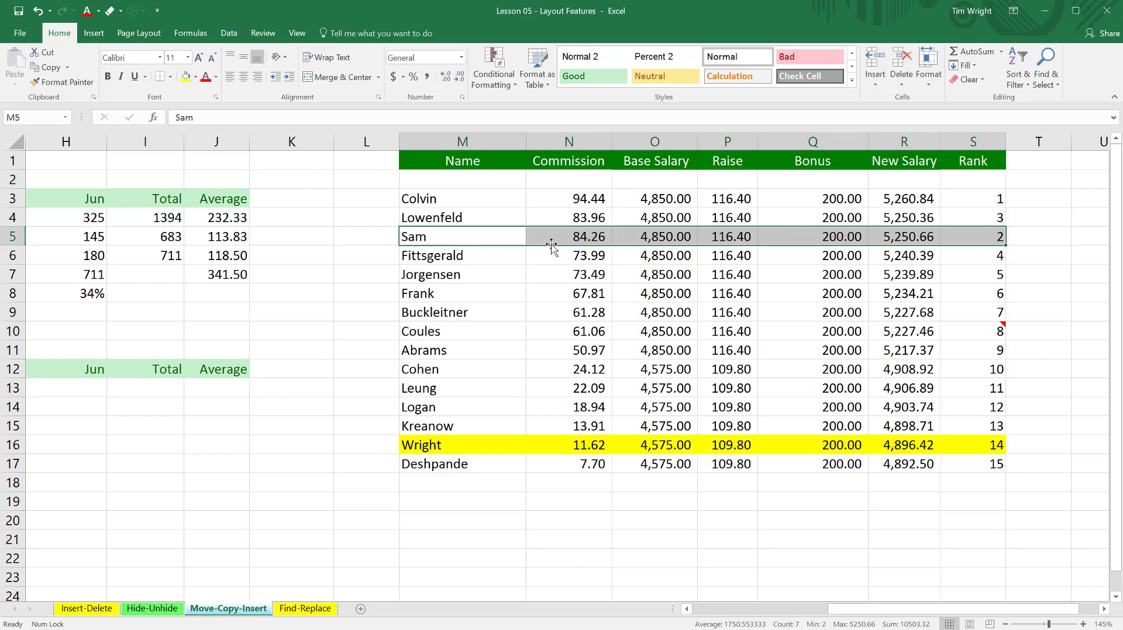
pyautogui.moveTo(552, 246); pyautogui.dragTo(553, 292)
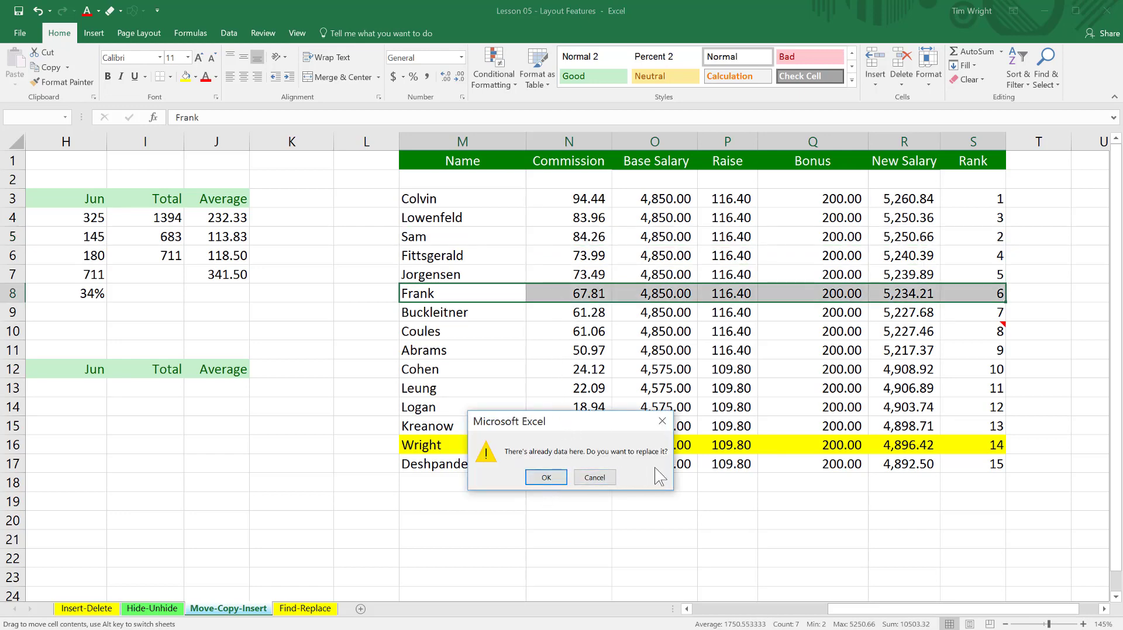
pyautogui.click(546, 477)
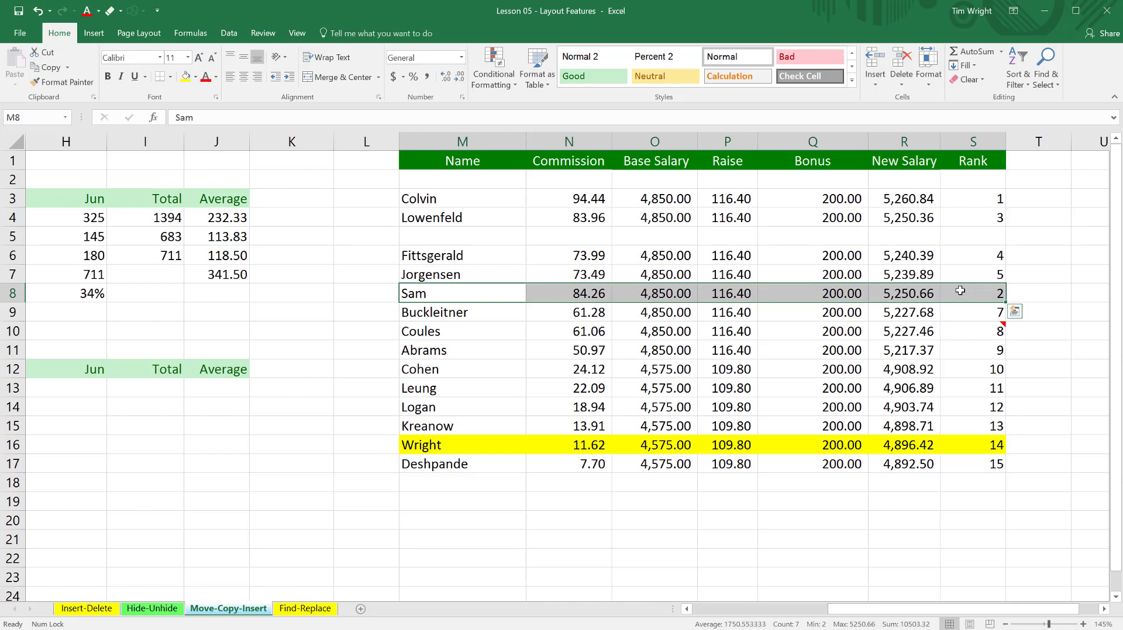
pyautogui.click(570, 316)
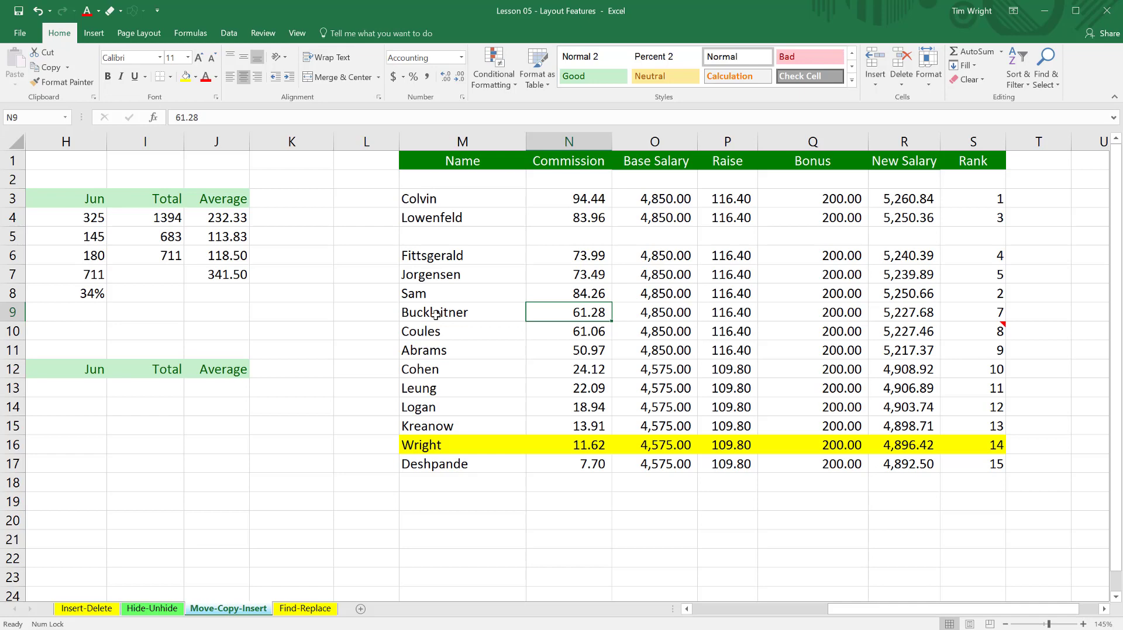
pyautogui.hotkey('ctrl', 'z')
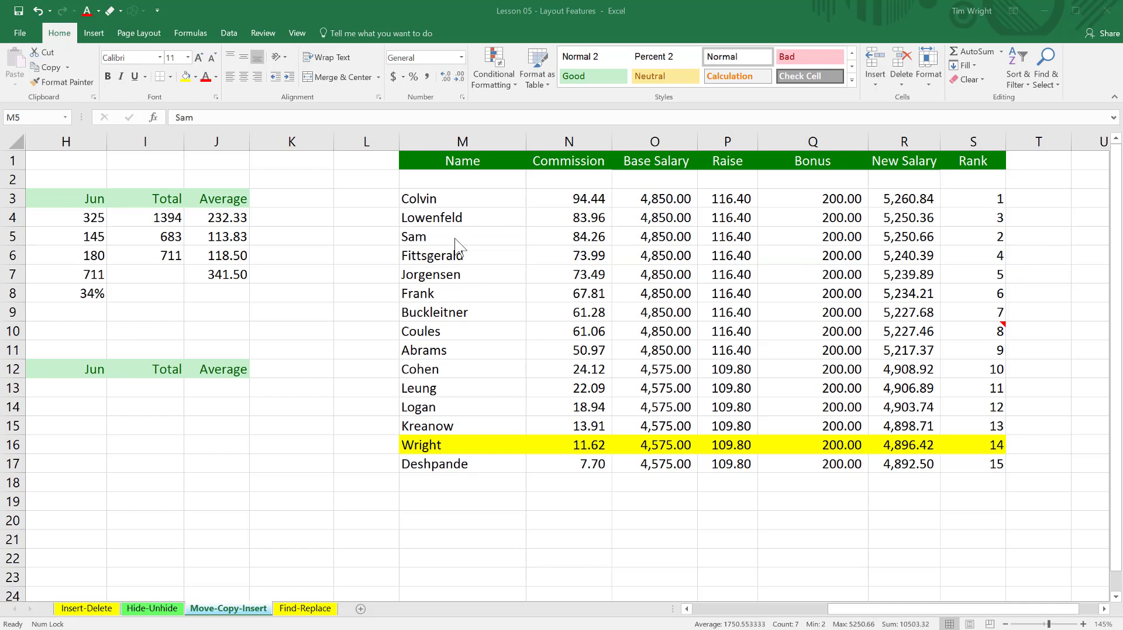
# Move the employee record in M5:S5 directly above the row 11 record, shifting the surrounding records instead of replacing them.
pyautogui.click(436, 239)
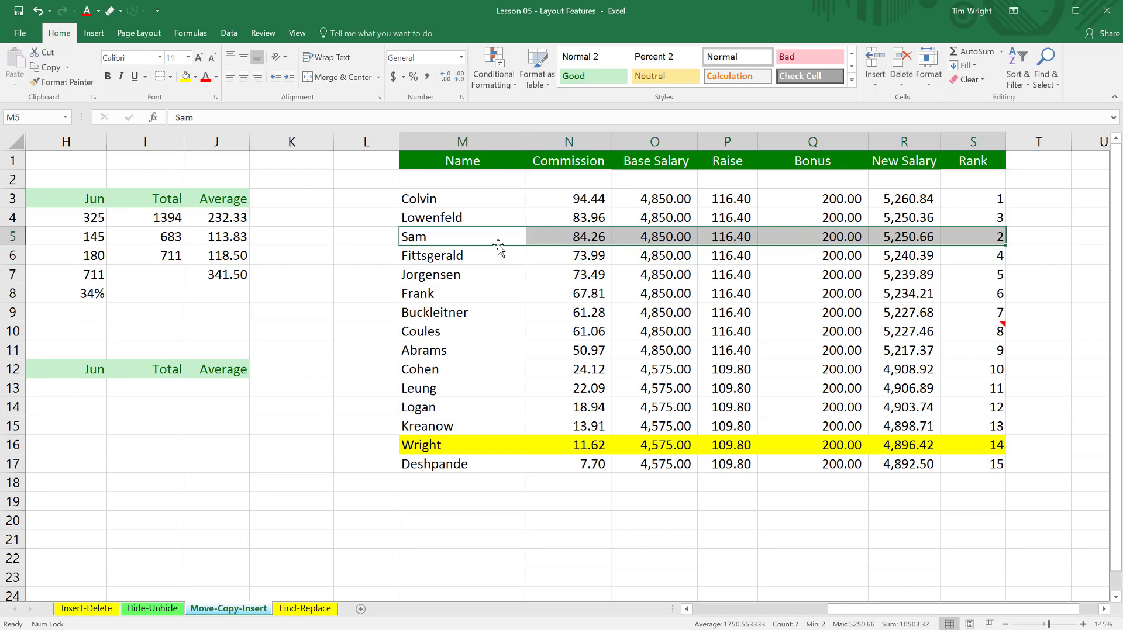
pyautogui.moveTo(498, 246); pyautogui.dragTo(494, 347)
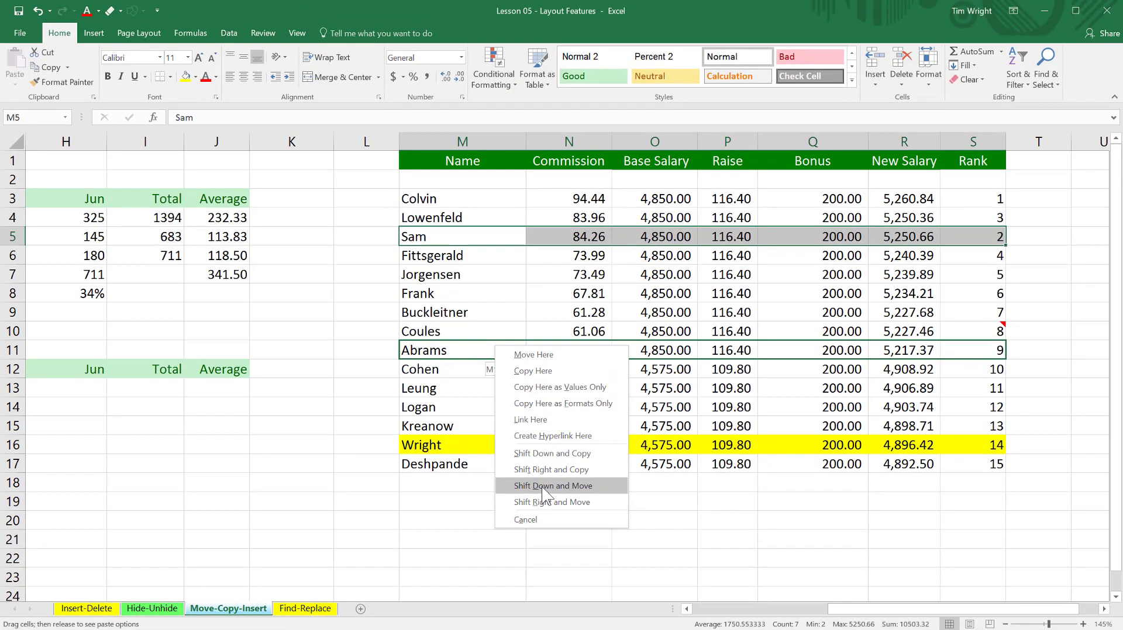
pyautogui.click(798, 419)
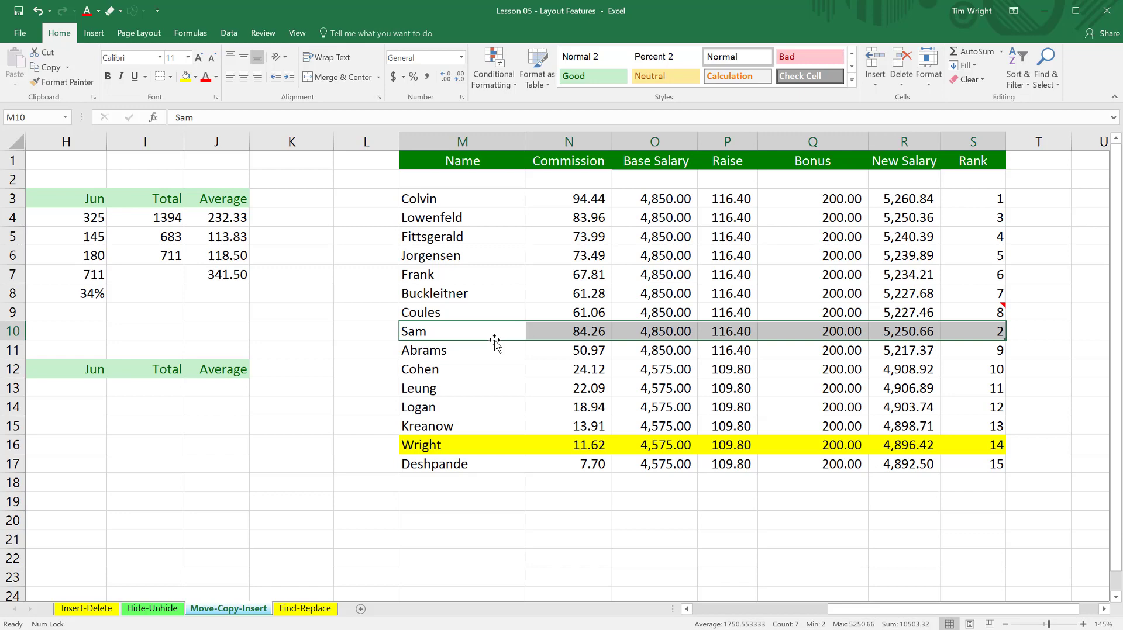
pyautogui.click(495, 486)
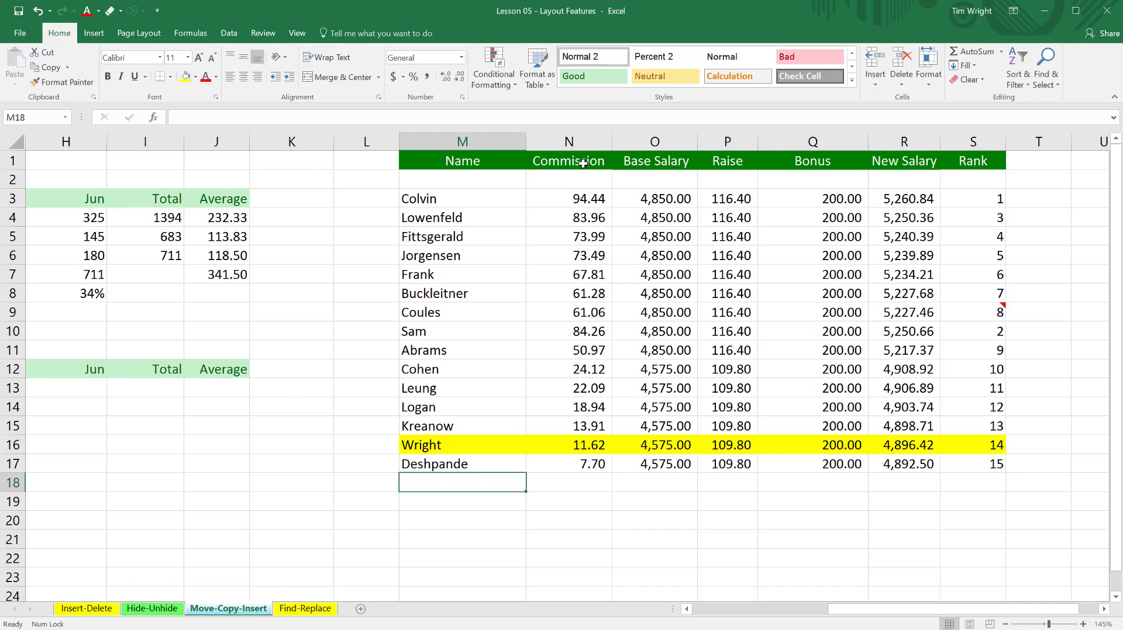
# Move the Base Salary cells O1:O17 in front of the Commission column, inserting them without overwriting the commission data.
pyautogui.moveTo(677, 163); pyautogui.dragTo(671, 464)
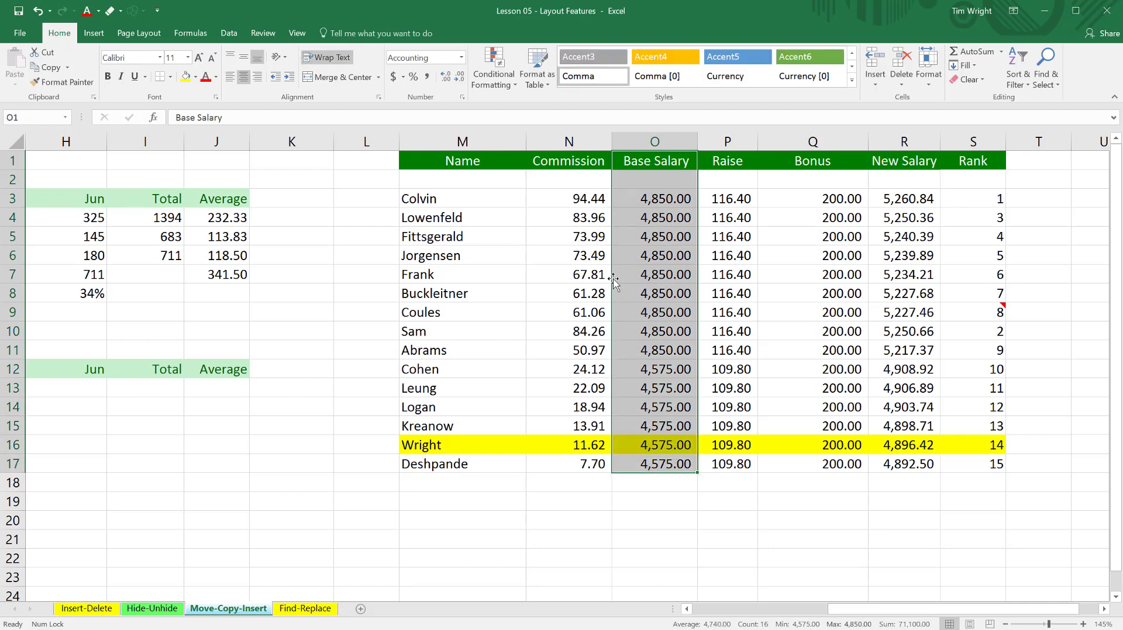
pyautogui.moveTo(613, 279); pyautogui.dragTo(535, 282)
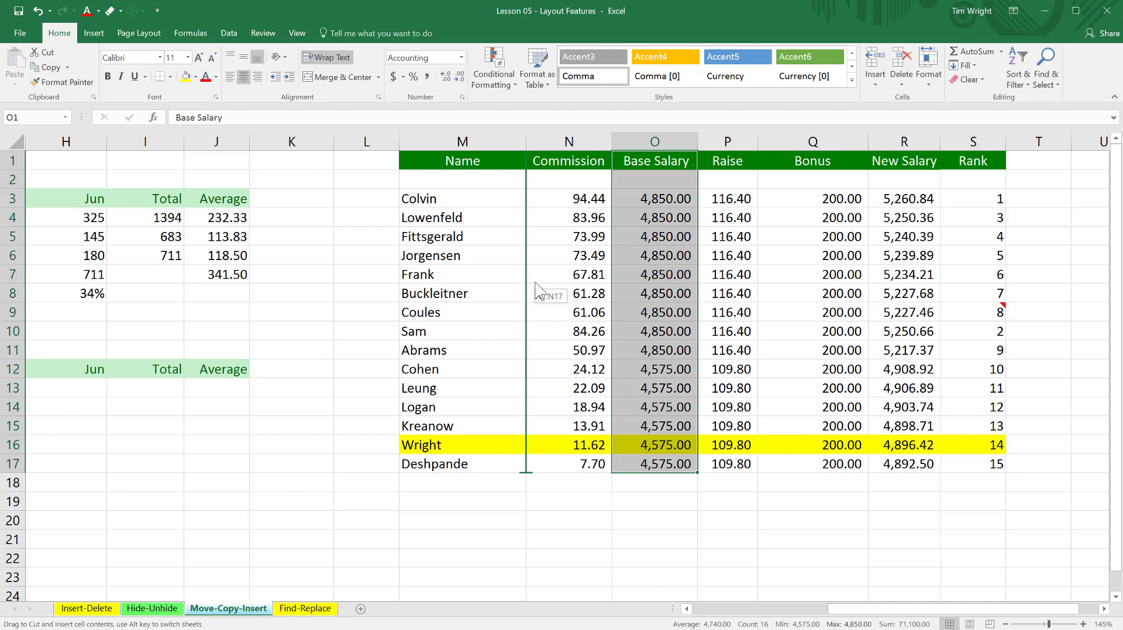
pyautogui.moveTo(535, 284); pyautogui.dragTo(535, 284)
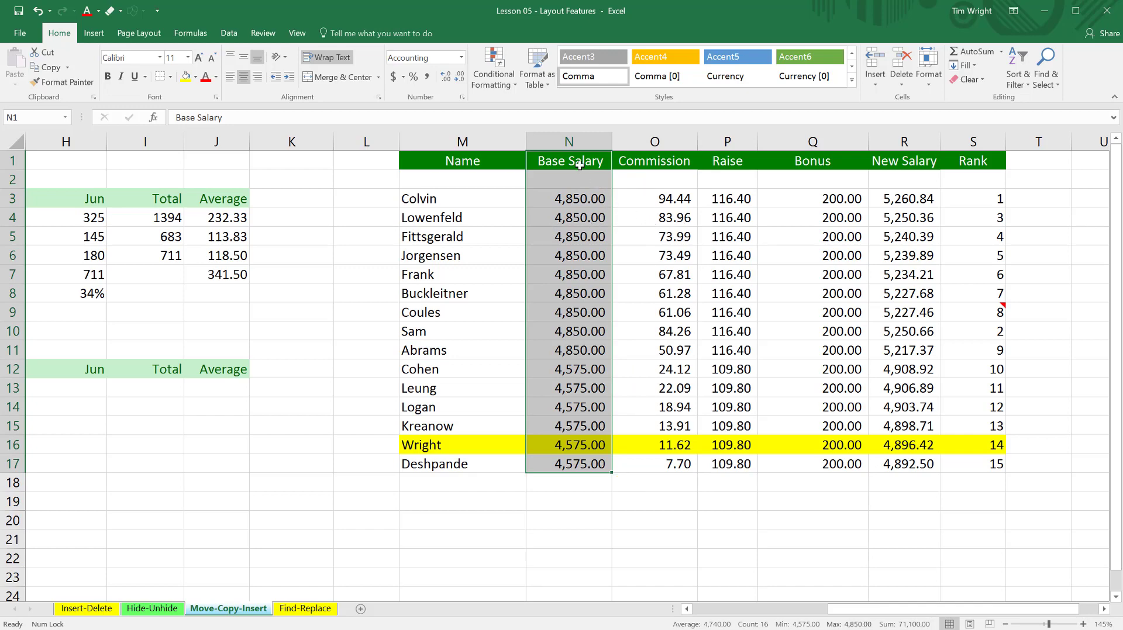
pyautogui.click(681, 198)
pyautogui.moveTo(681, 199); pyautogui.dragTo(678, 466)
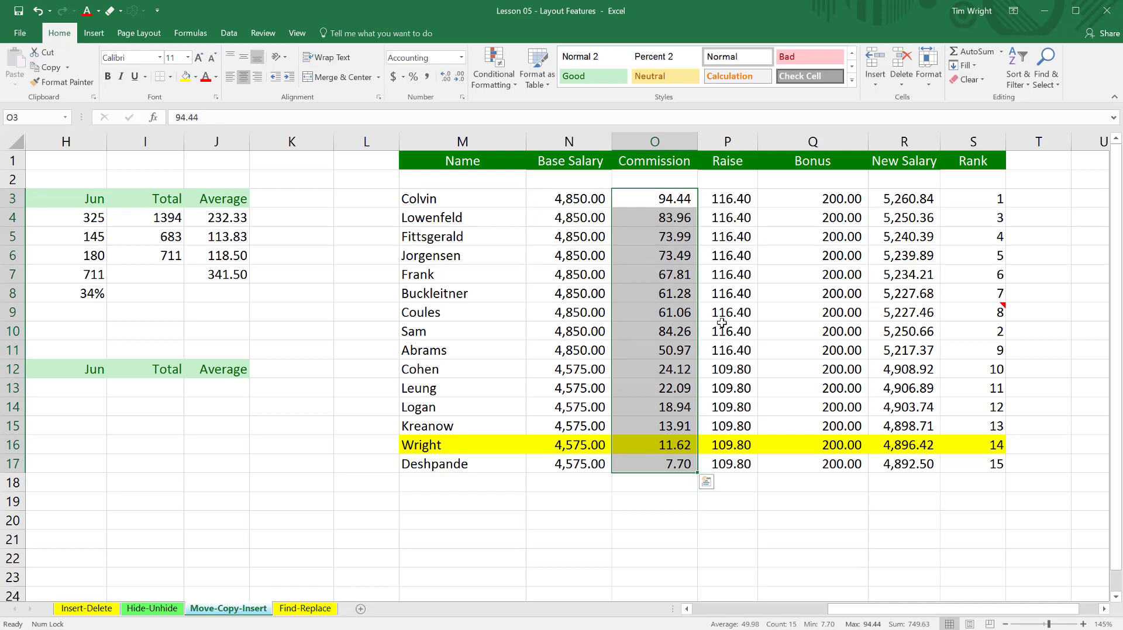
# Move the entire Raise column P between Base Salary and Commission as an insertion, and check the moved column down the sheet.
pyautogui.click(744, 139)
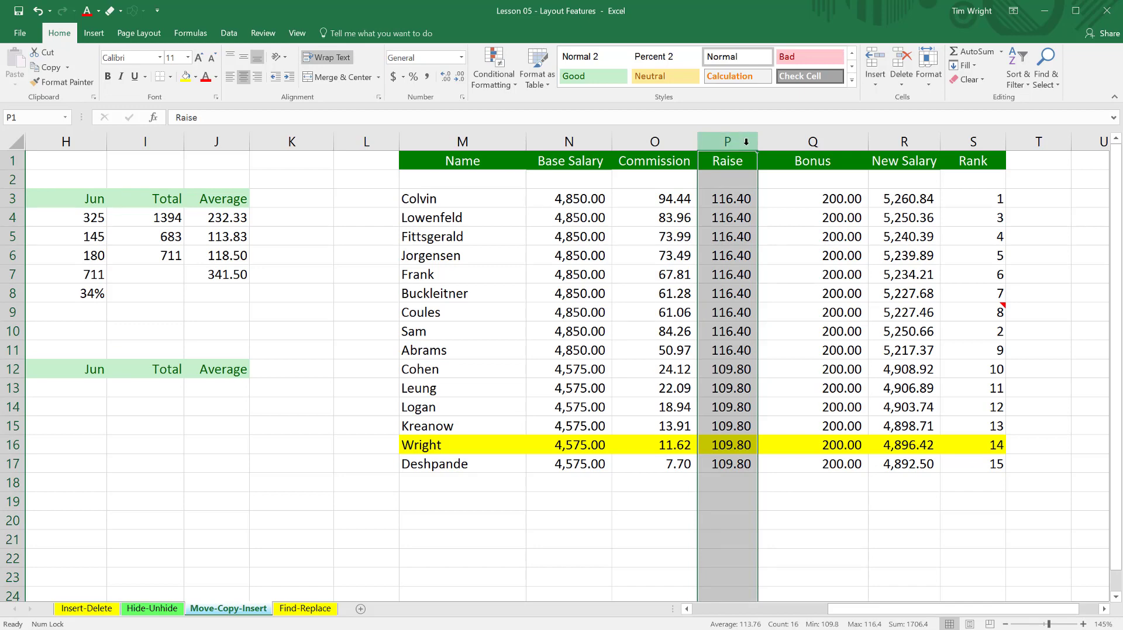
pyautogui.moveTo(746, 141)
pyautogui.mouseDown()
pyautogui.moveTo(523, 141)
pyautogui.moveTo(740, 141)
pyautogui.mouseUp()
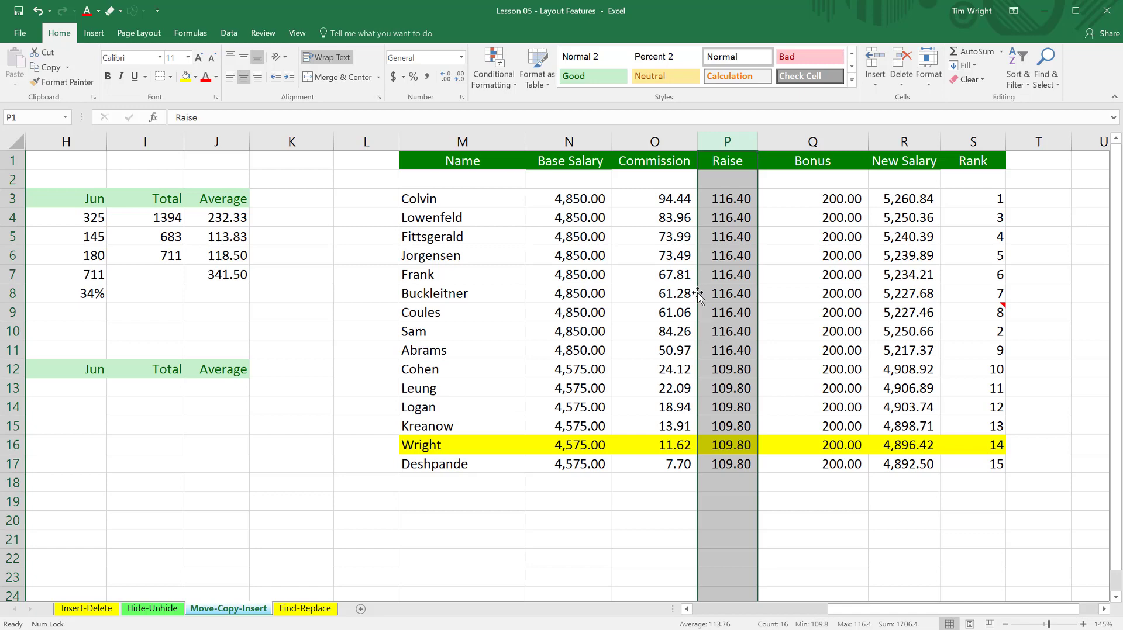
pyautogui.moveTo(698, 294); pyautogui.dragTo(600, 298)
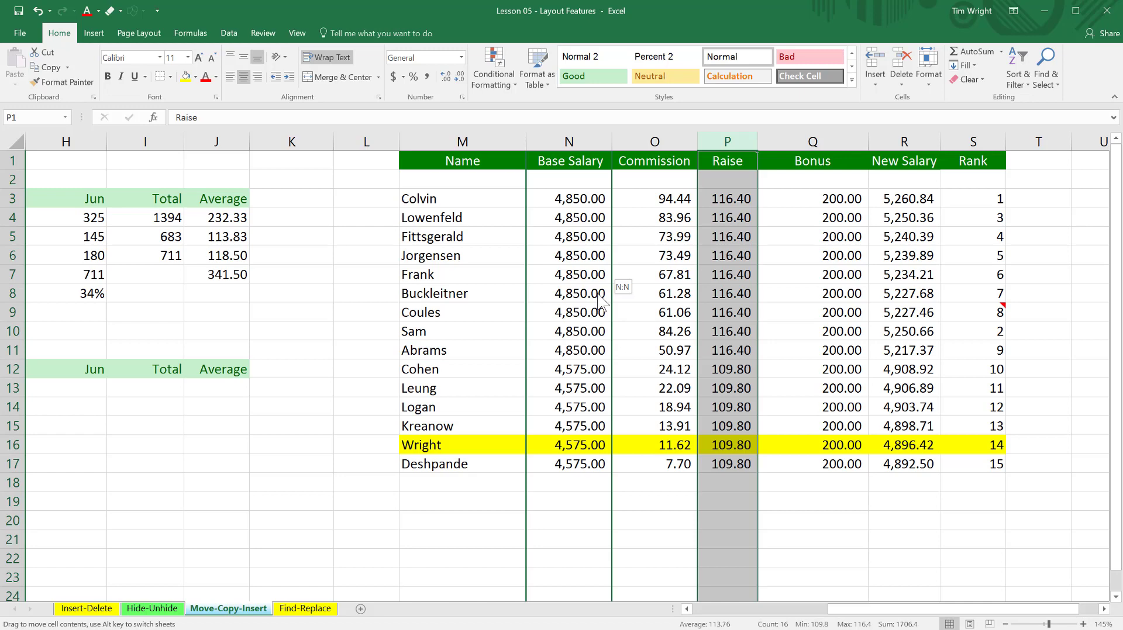
pyautogui.press('shift')
pyautogui.moveTo(599, 296); pyautogui.dragTo(599, 296)
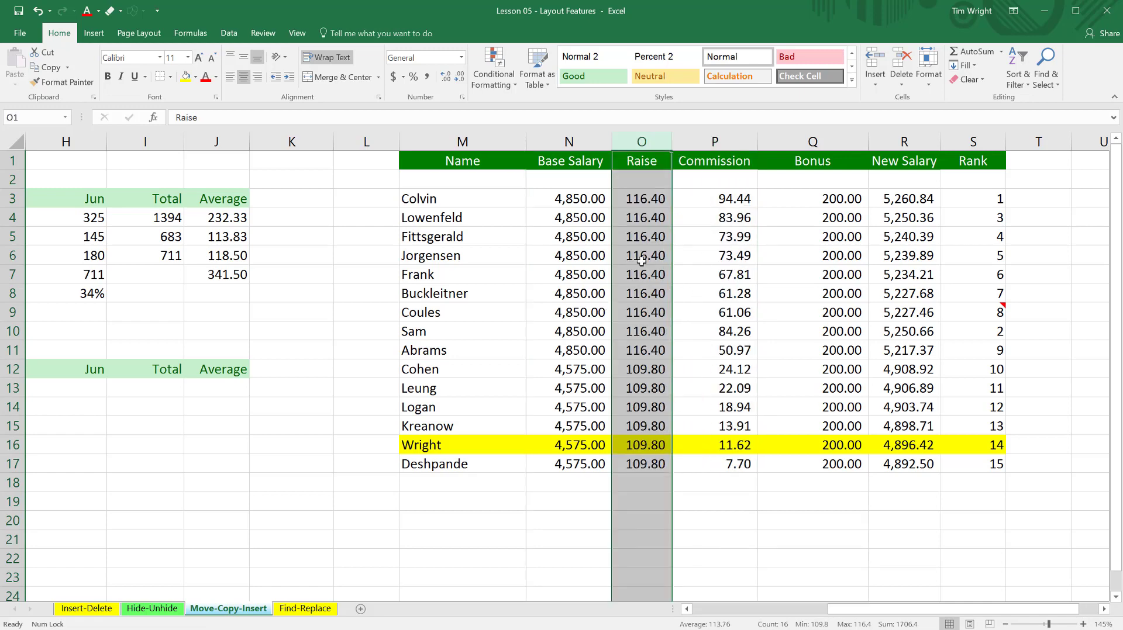
pyautogui.scroll(-3, 658, 450)
pyautogui.scroll(-10, 653, 447)
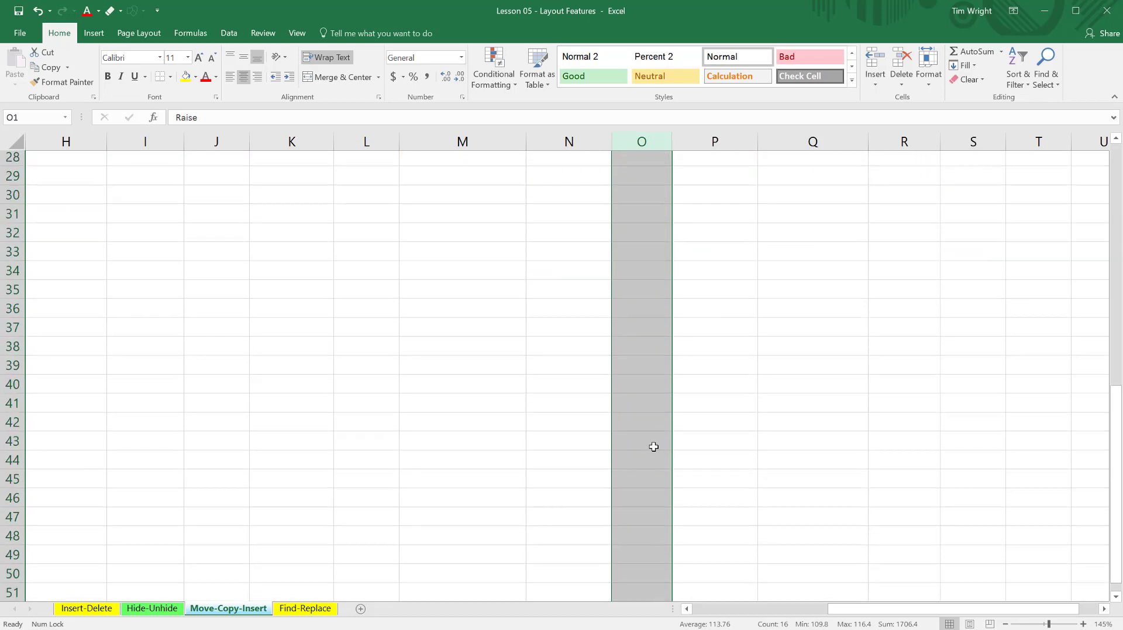
pyautogui.scroll(11, 654, 447)
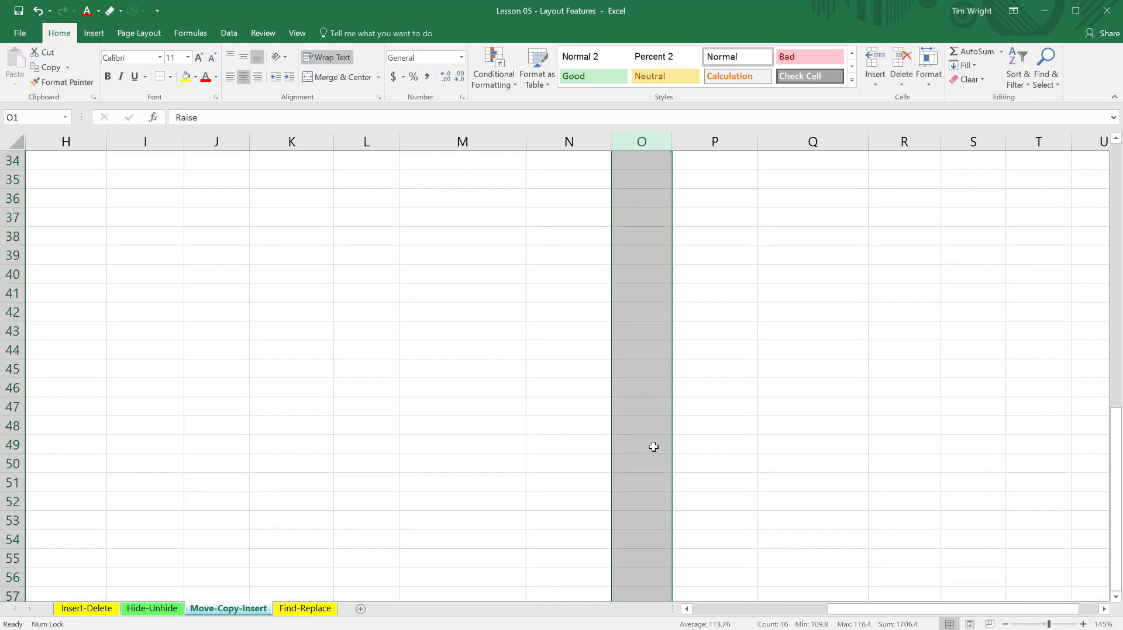
pyautogui.scroll(2, 654, 447)
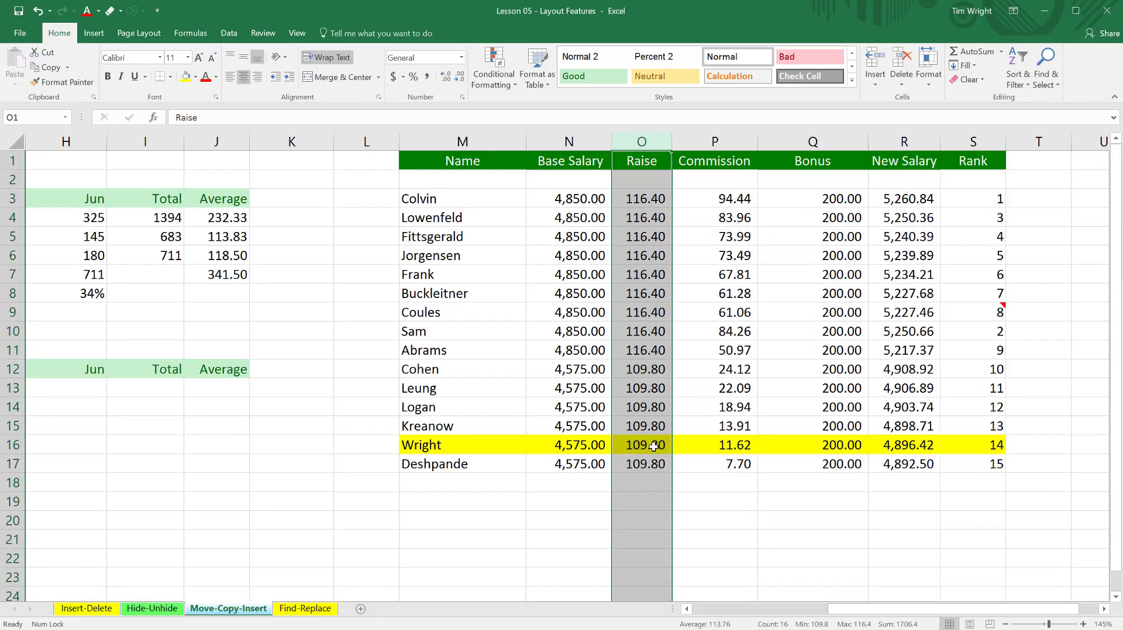